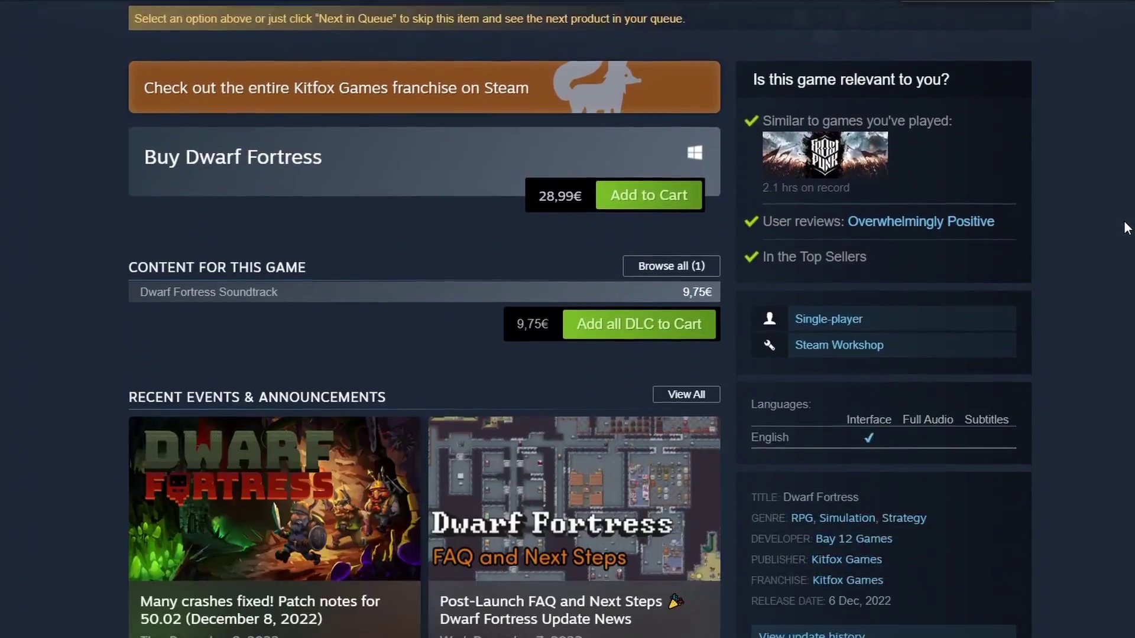
scroll(1126, 228, "down", 5)
scroll(977, 266, "down", 5)
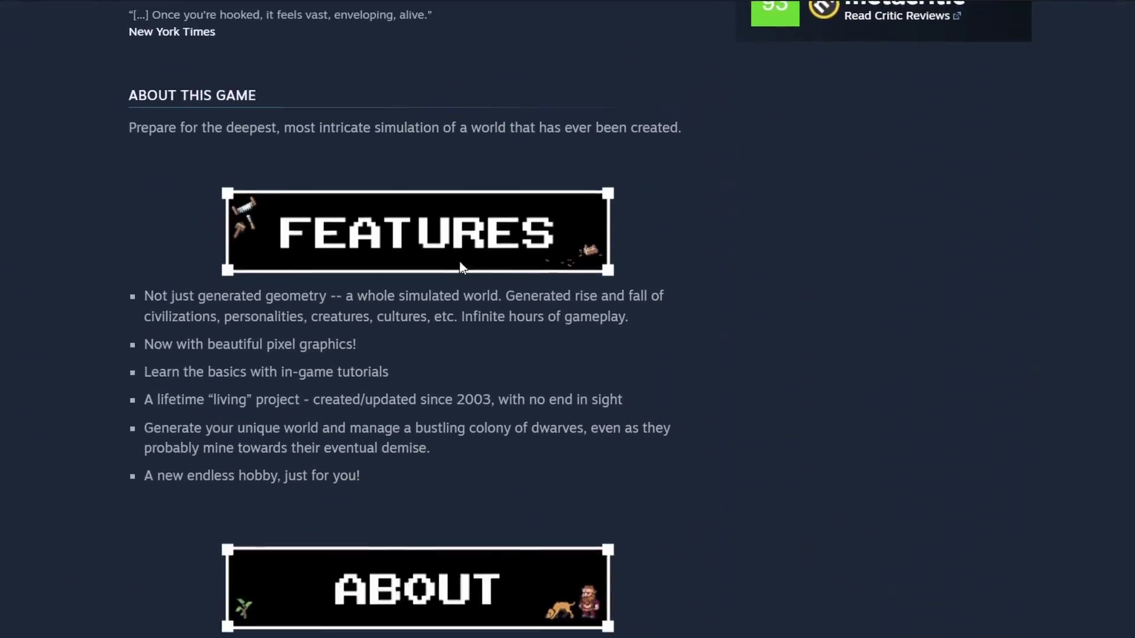
Scroll to About This Game and select the Dwarf Fortress Features bullet text.
left_click_drag(142, 293, 375, 473)
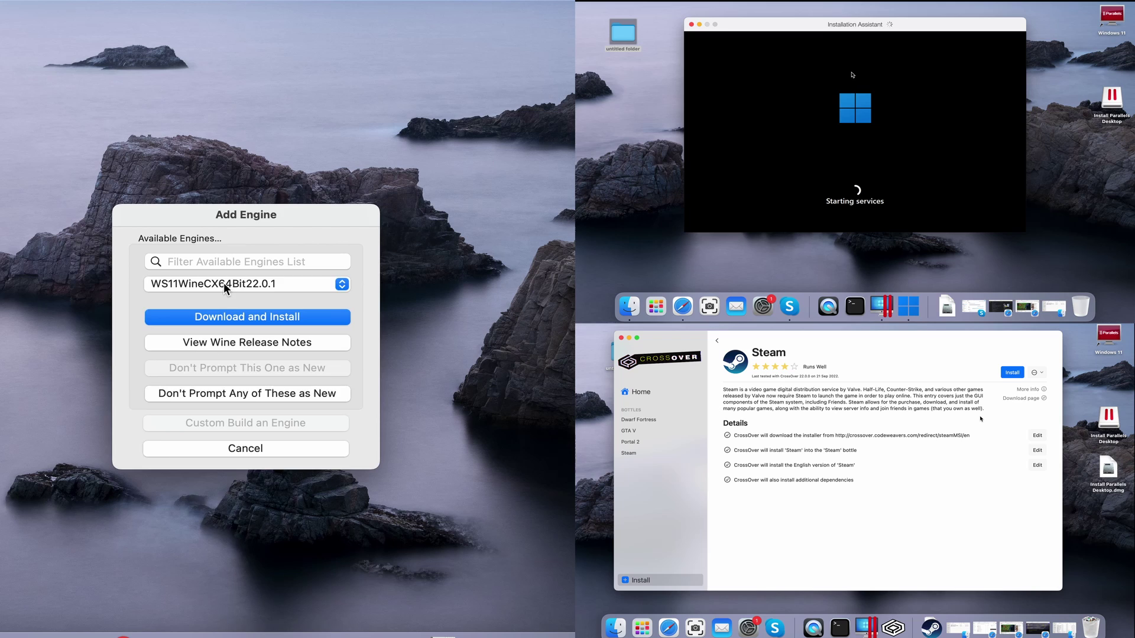
Pick WS11WineCX64Bit22.0.1 in Add Engine, download it, and confirm the File Downloader prompt.
left_click(224, 283)
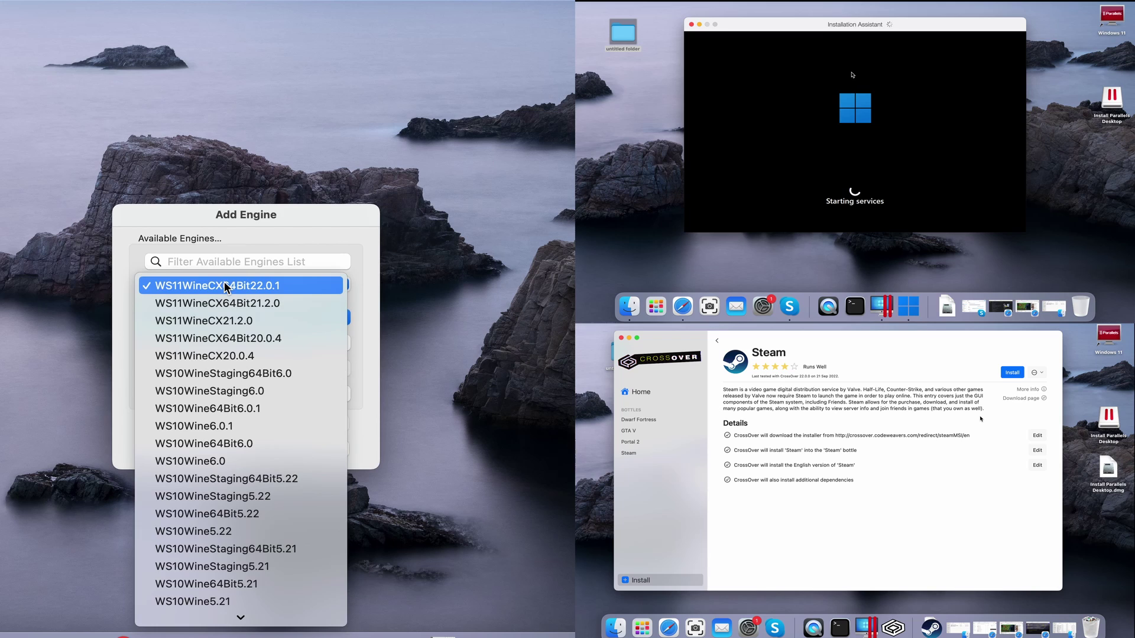
left_click(257, 286)
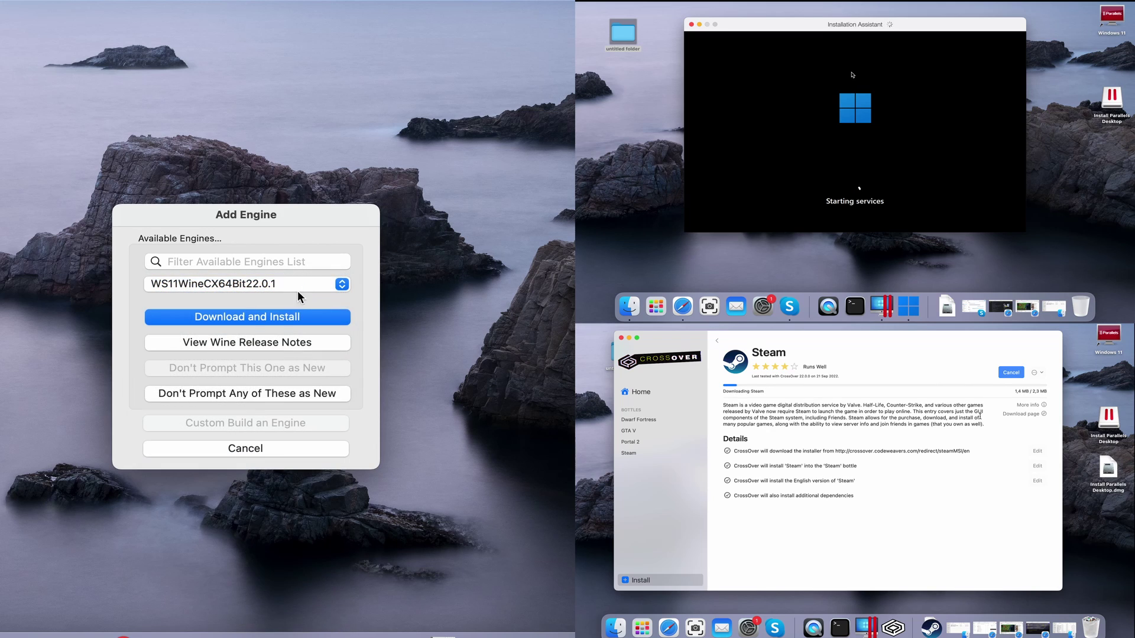
left_click(276, 316)
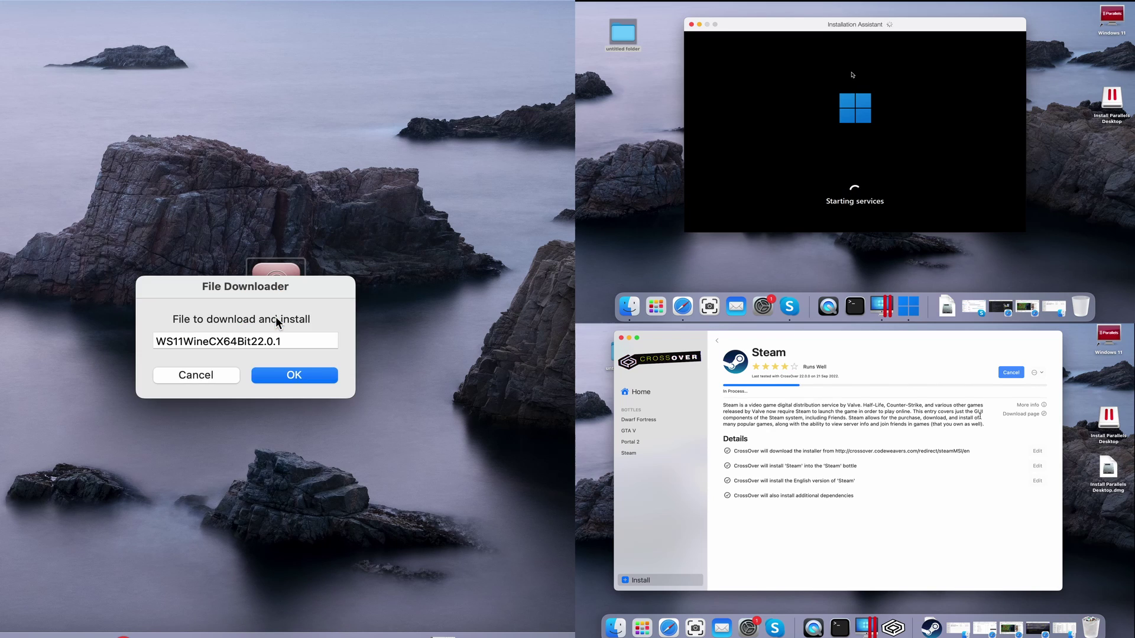
left_click(291, 375)
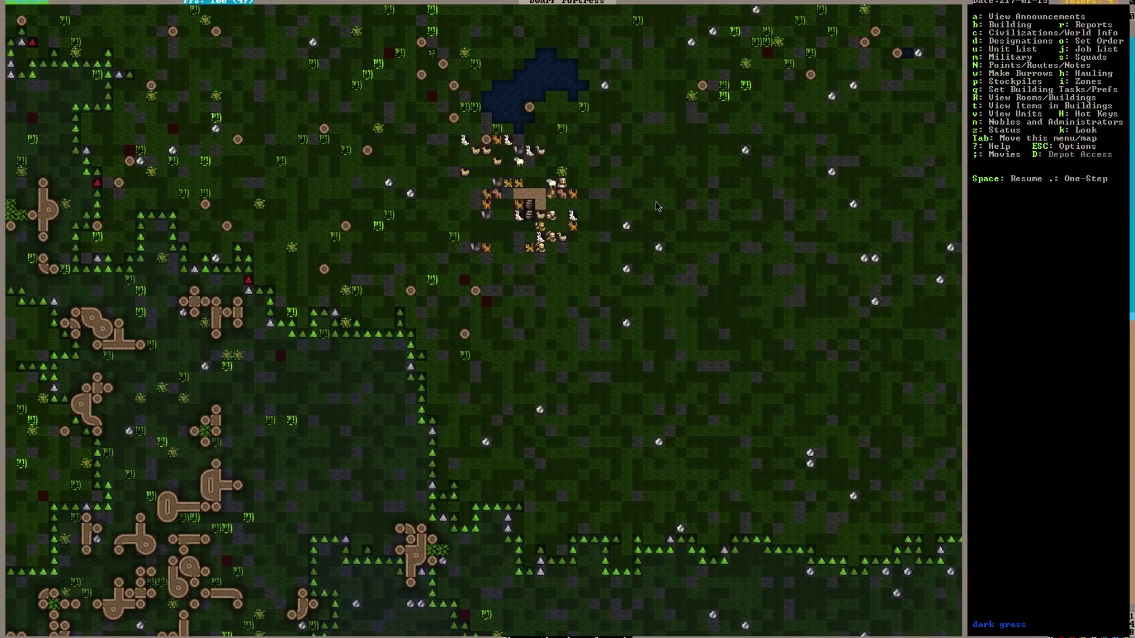
scroll(559, 191, "up", 2)
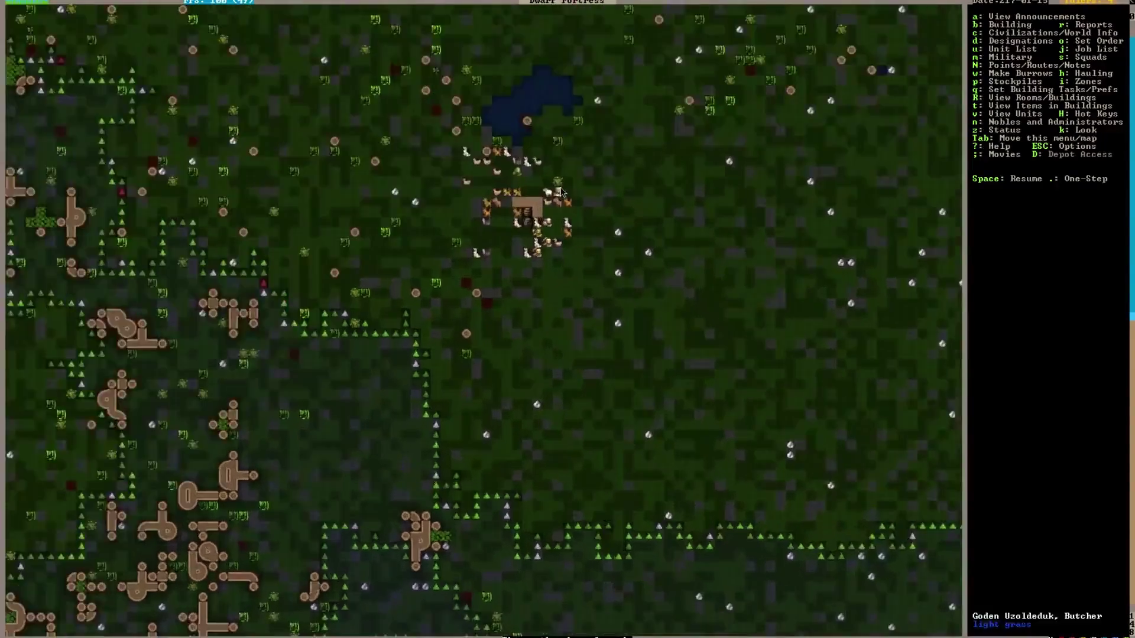
scroll(559, 191, "up", 1)
scroll(558, 190, "up", 2)
scroll(577, 249, "up", 1)
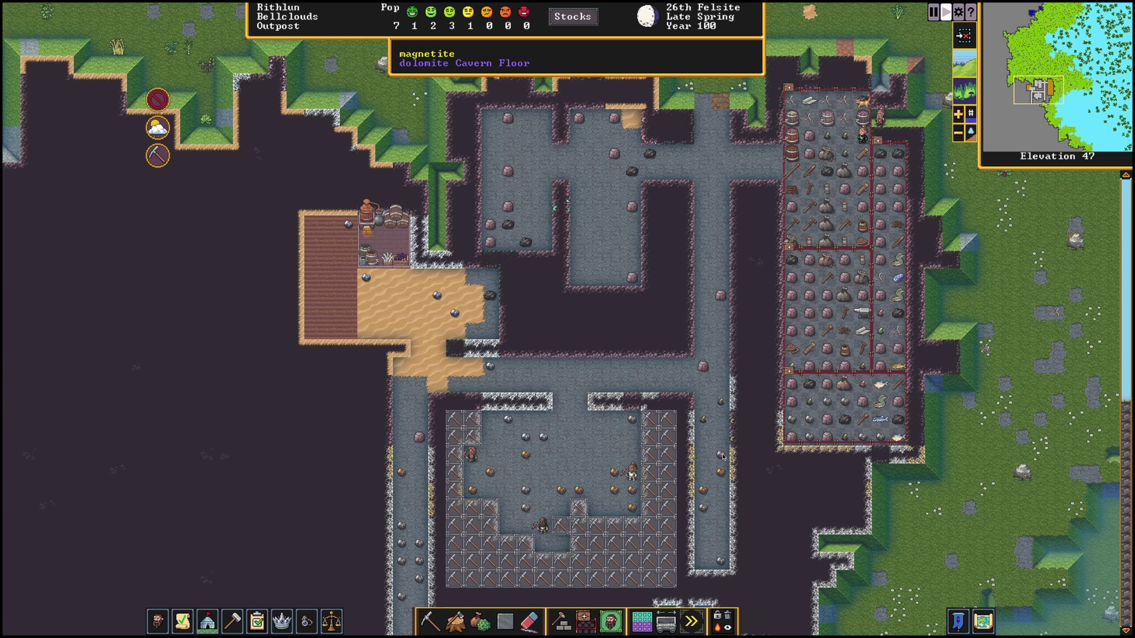
Zoom into the fortress map and inspect the two-legged rhino lizard remains.
left_click(991, 353)
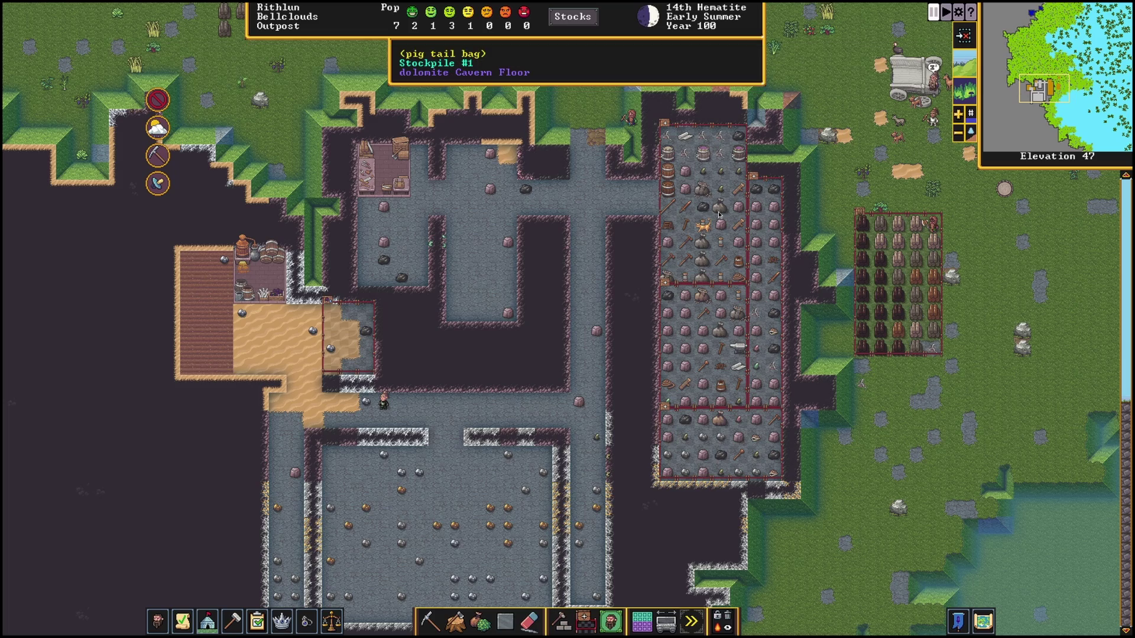
Set the pig tail bag's Stockpile #1 to custom and show its Food items.
left_click(720, 214)
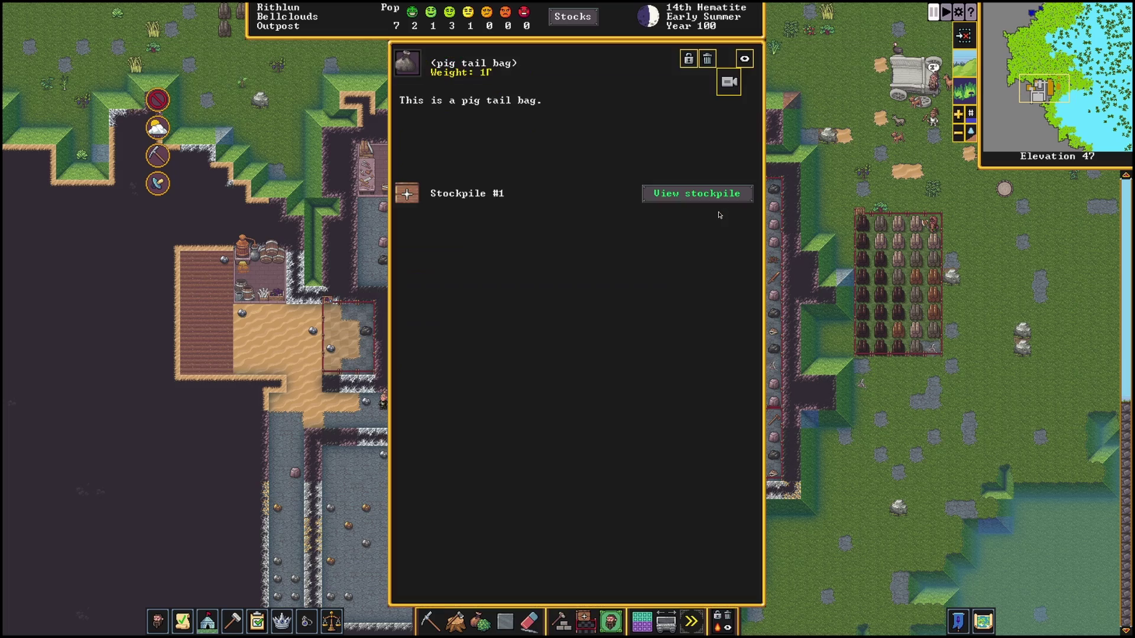
left_click(670, 196)
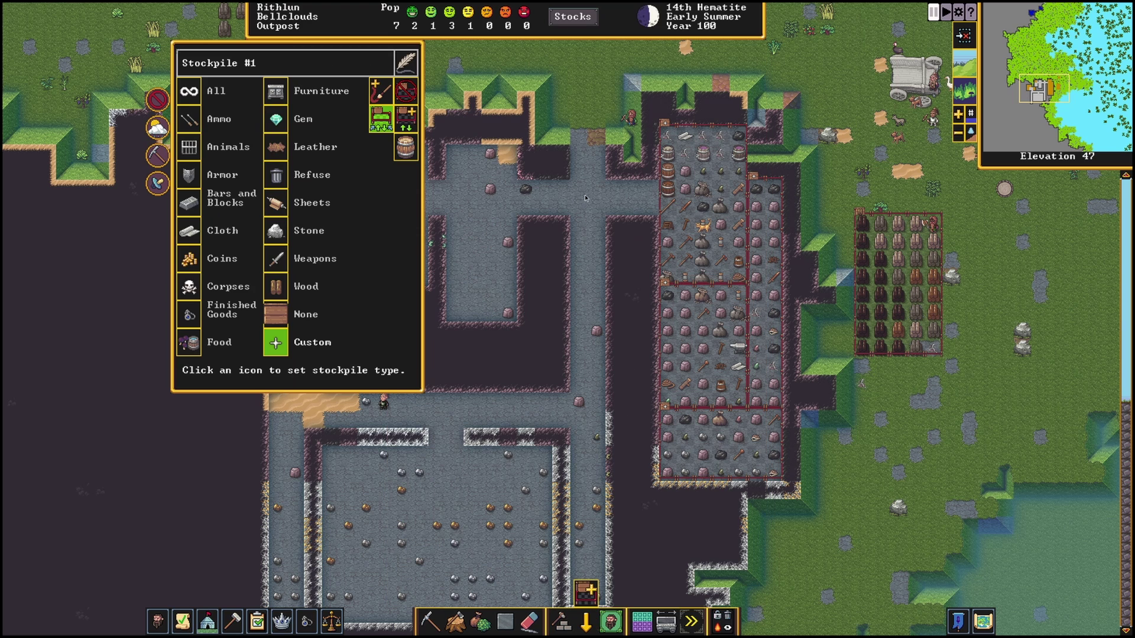
left_click(278, 344)
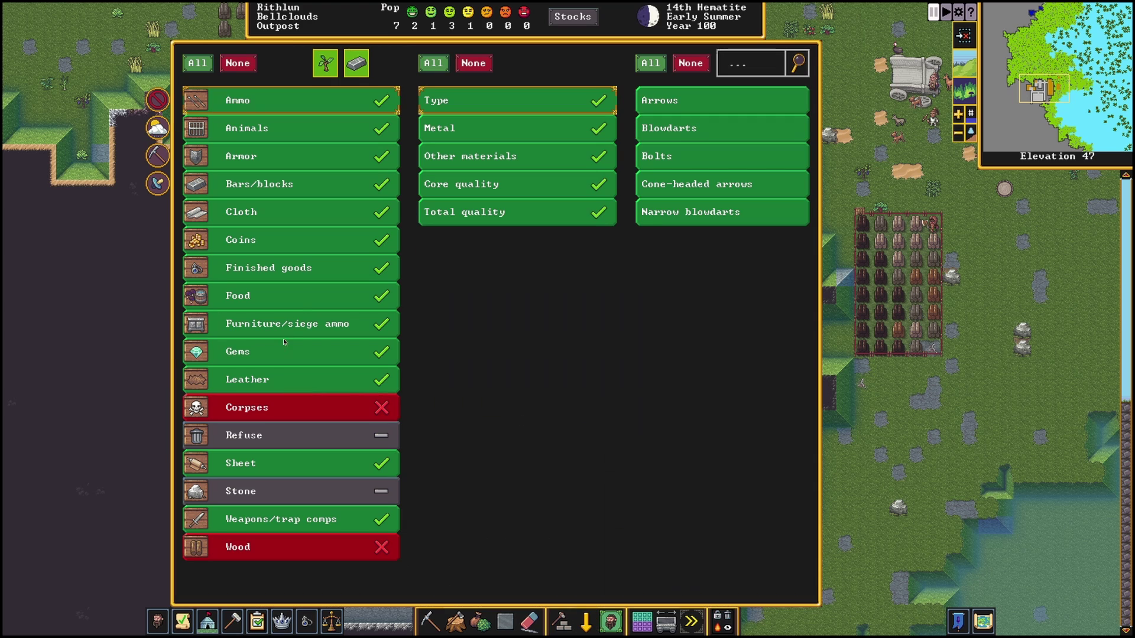
left_click(296, 299)
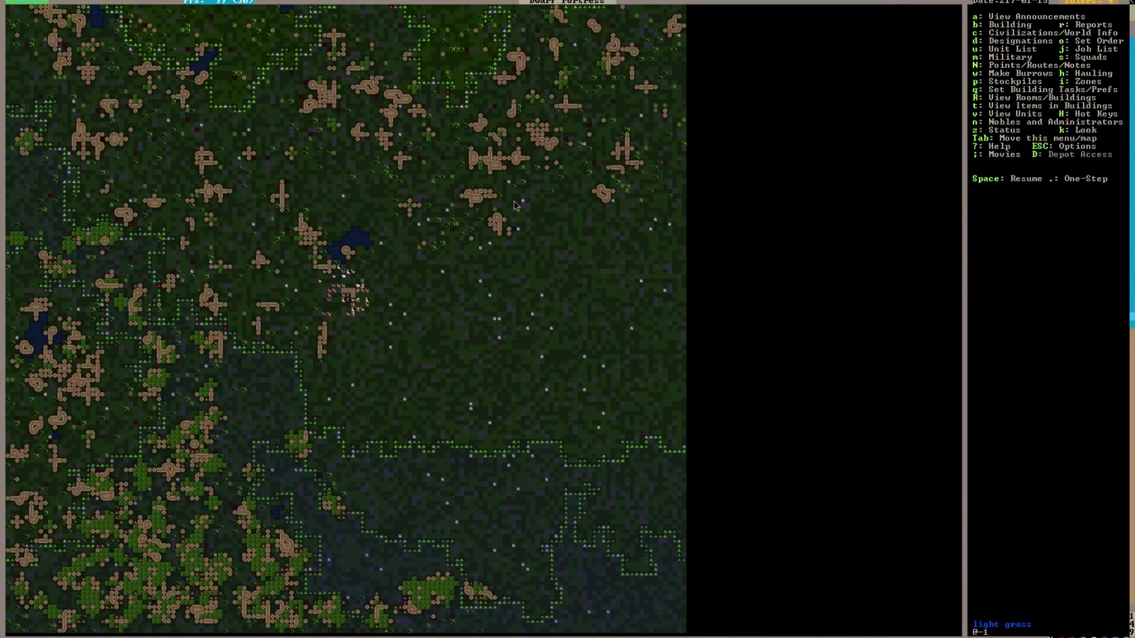
Change map level, pan upward, and bring up the work details screen.
key("shift+period")
key("Up")
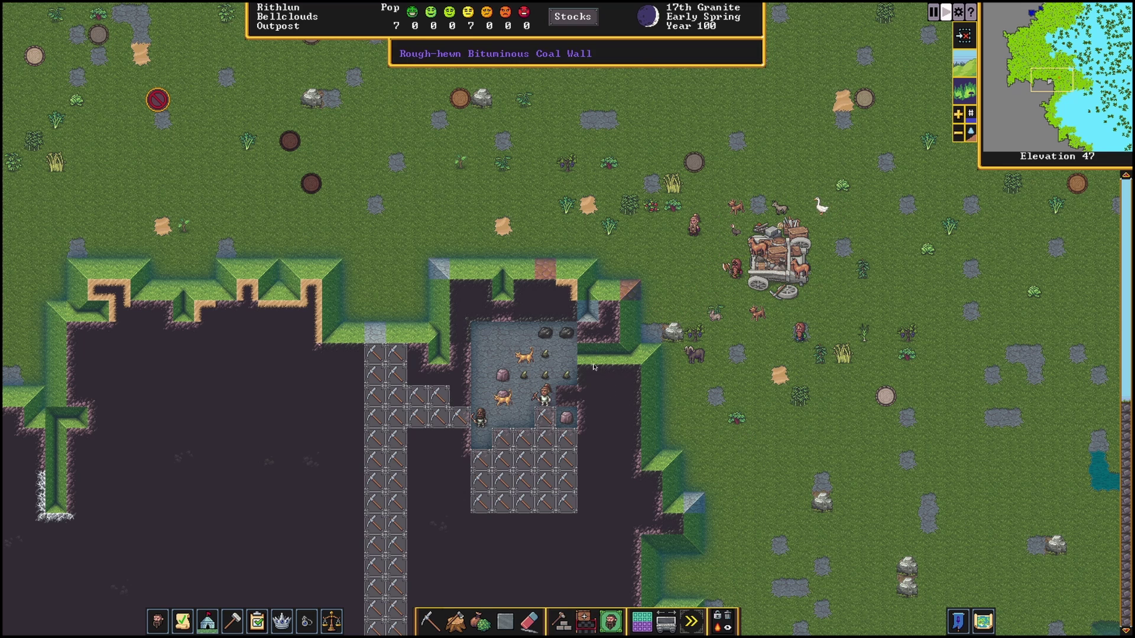
key("y")
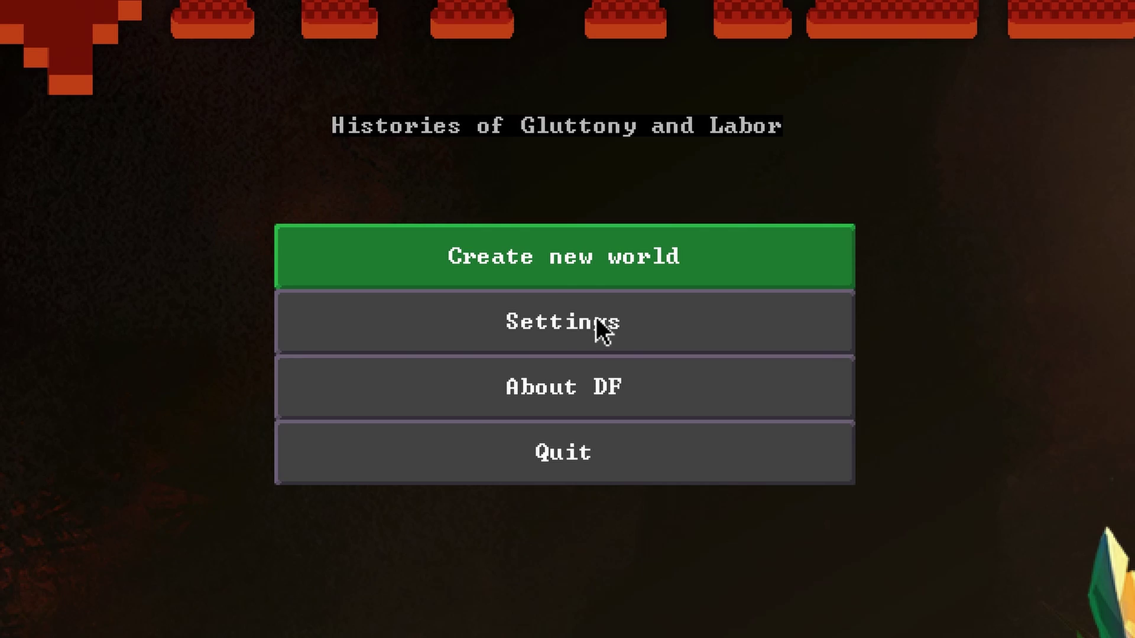
Browse the game settings categories, ending on the Game settings.
left_click(597, 318)
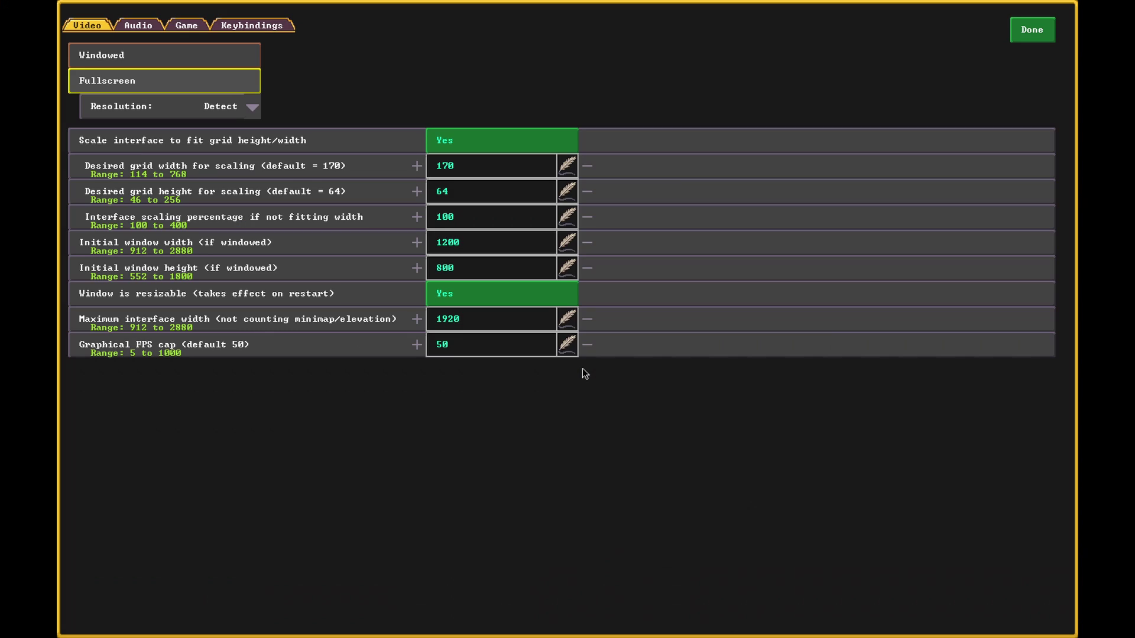
left_click(137, 25)
left_click(186, 25)
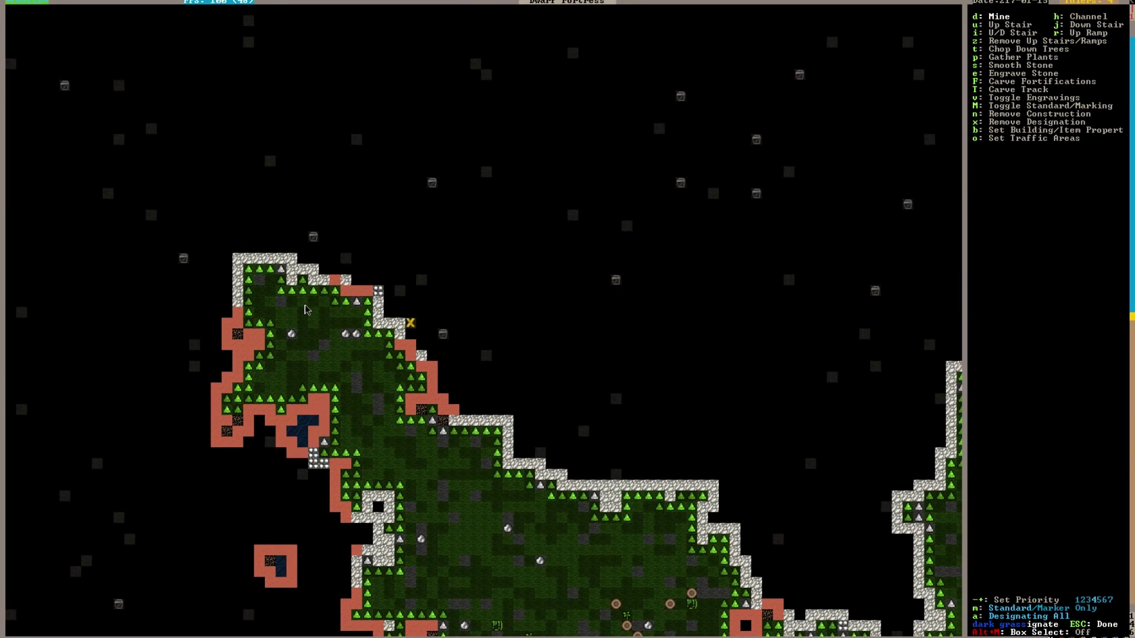
Replace Goblin with Kobold in the Find bar and jump to the KOBOLD match.
key("Left")
key("Left")
key("Left")
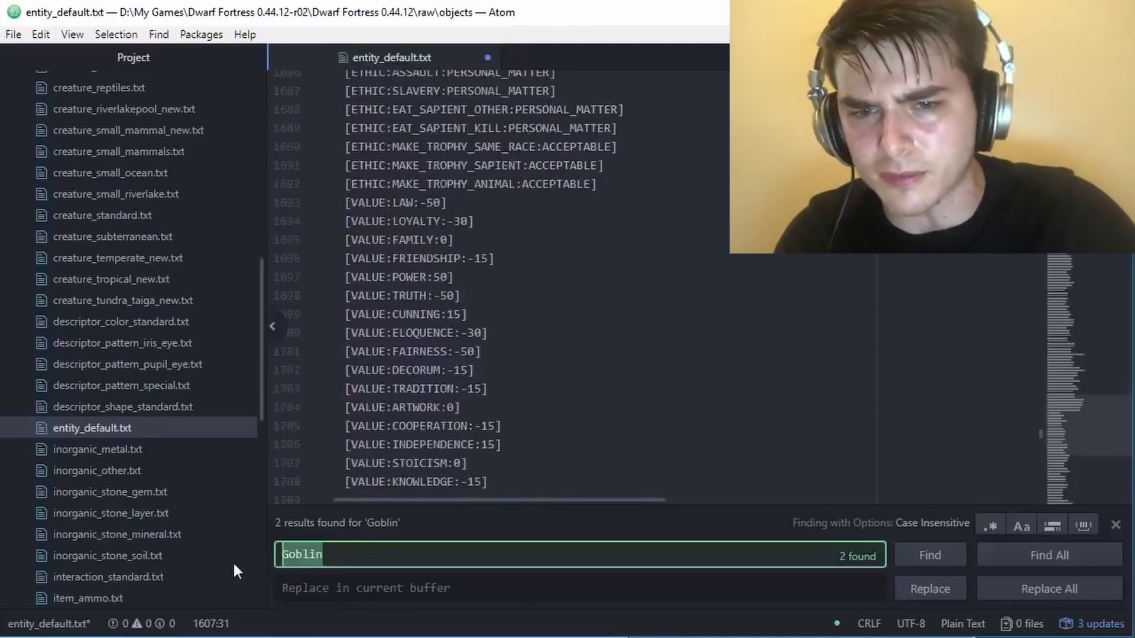
type("Kobold")
key("Return")
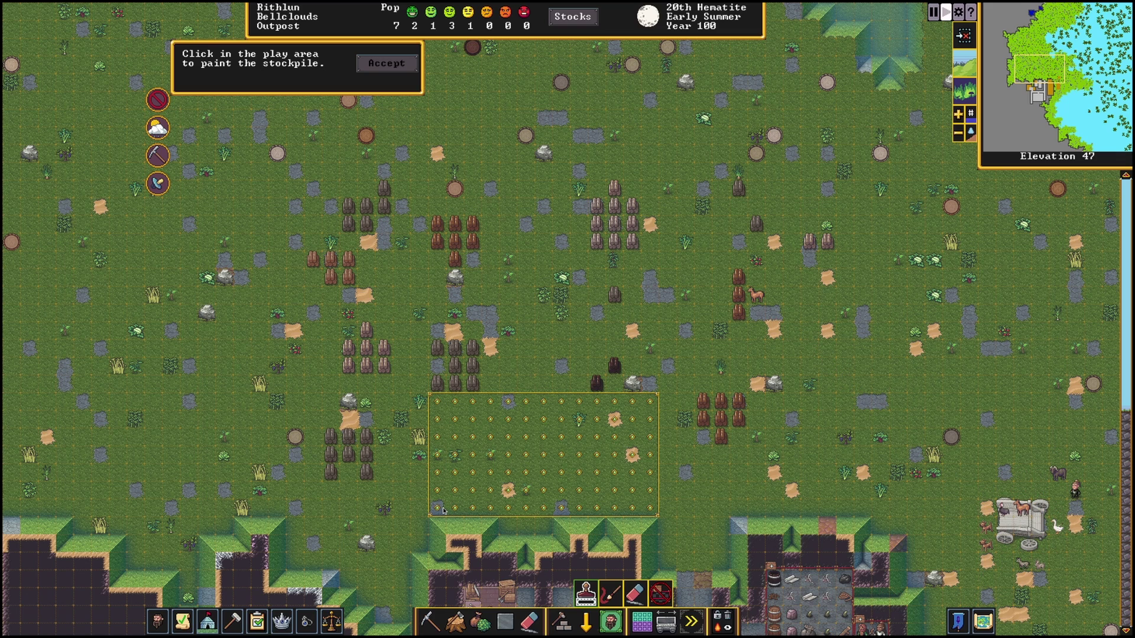
Paint the stockpile area leftward across the grass above the entrance.
left_click_drag(443, 511, 383, 508)
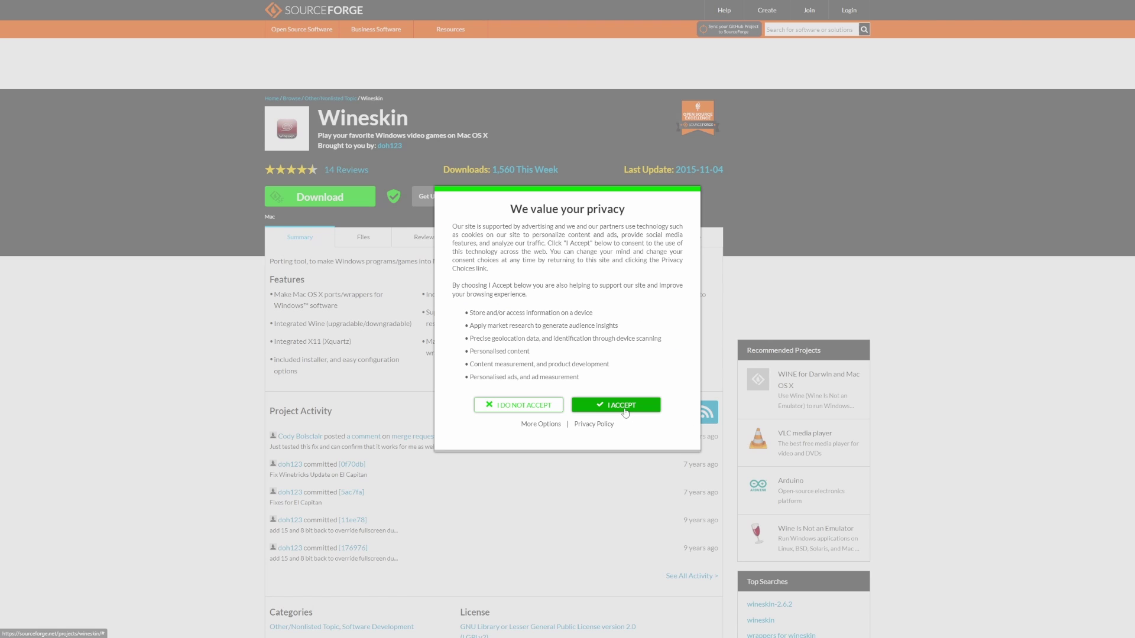
Accept the SourceForge privacy notice and select Wineskin's last update date.
left_click(626, 408)
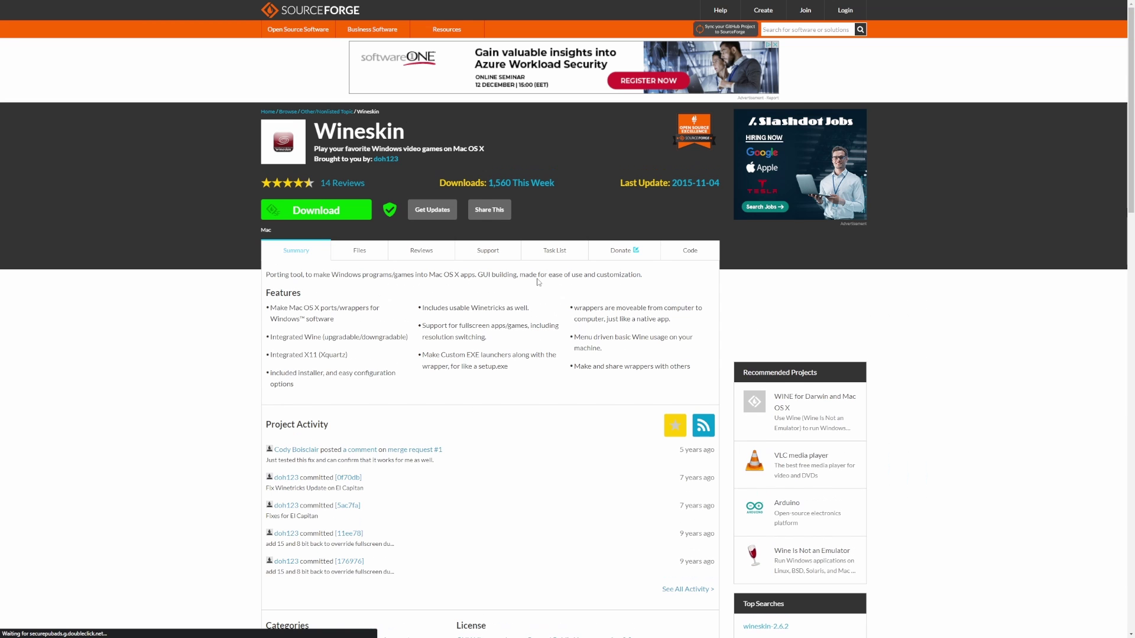
left_click_drag(612, 182, 689, 252)
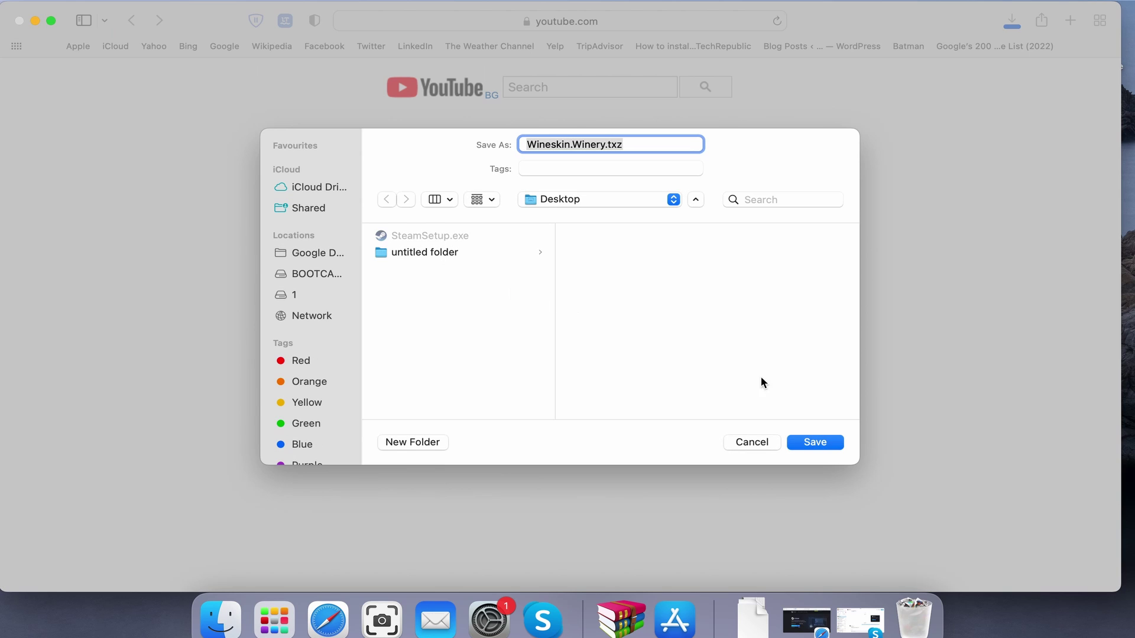
Save Wineskin.Winery.txz to the Desktop and extract the archive there.
left_click(825, 442)
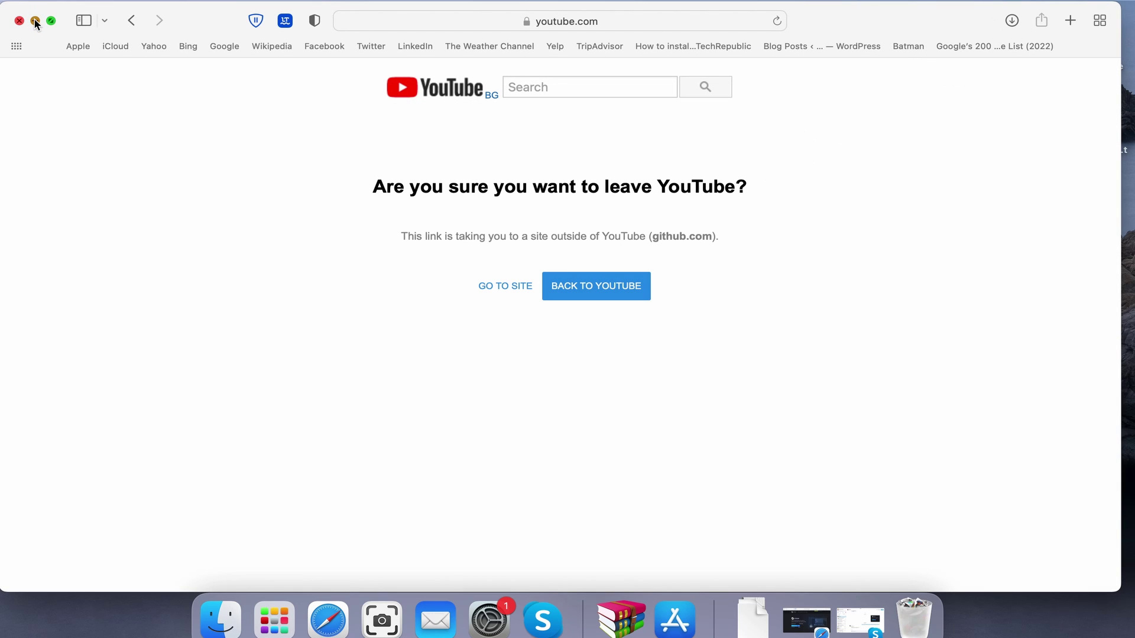
key("super+w")
left_click(1049, 156)
left_click_drag(1081, 115, 582, 276)
double_click(582, 275)
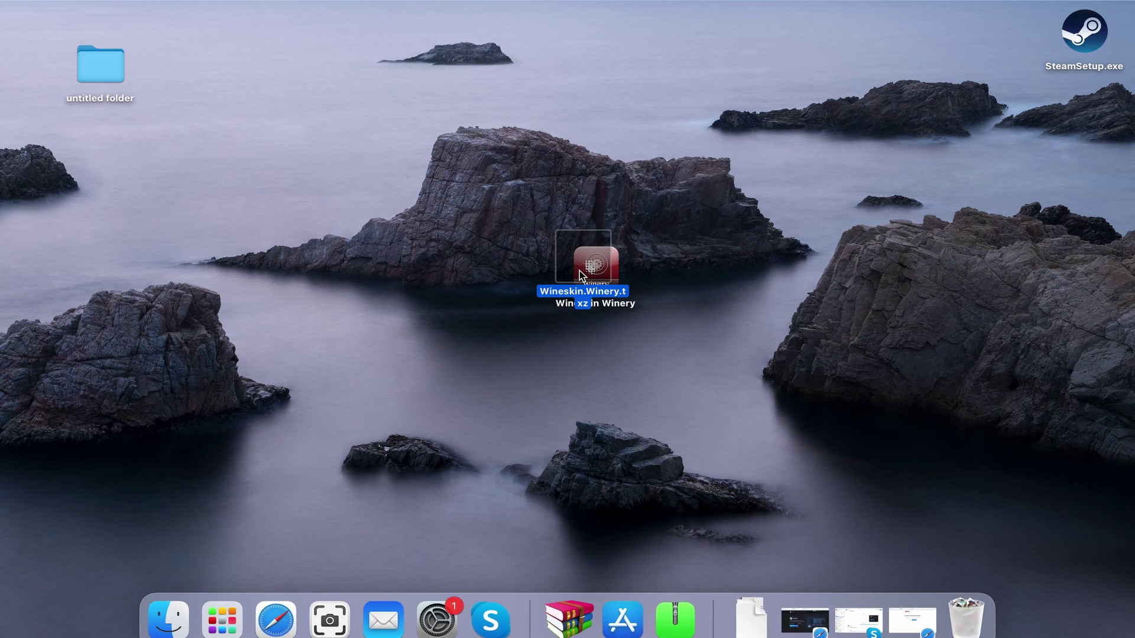
Open Wineskin Winery through right-click Open, bypassing the unverified developer warning.
double_click(586, 267)
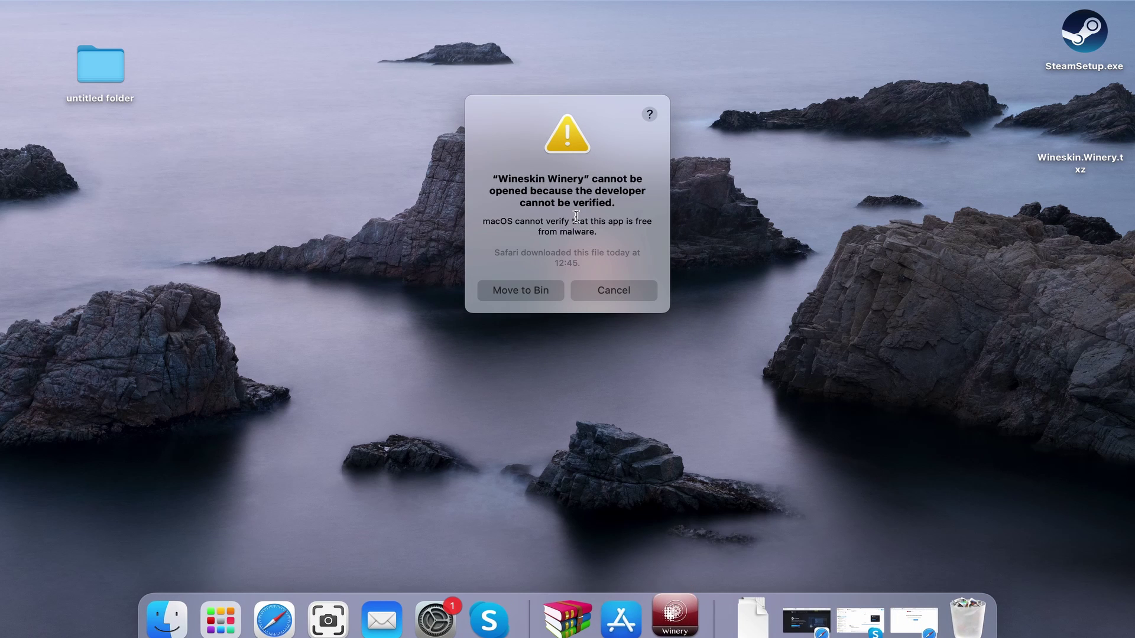
left_click(614, 291)
right_click(595, 273)
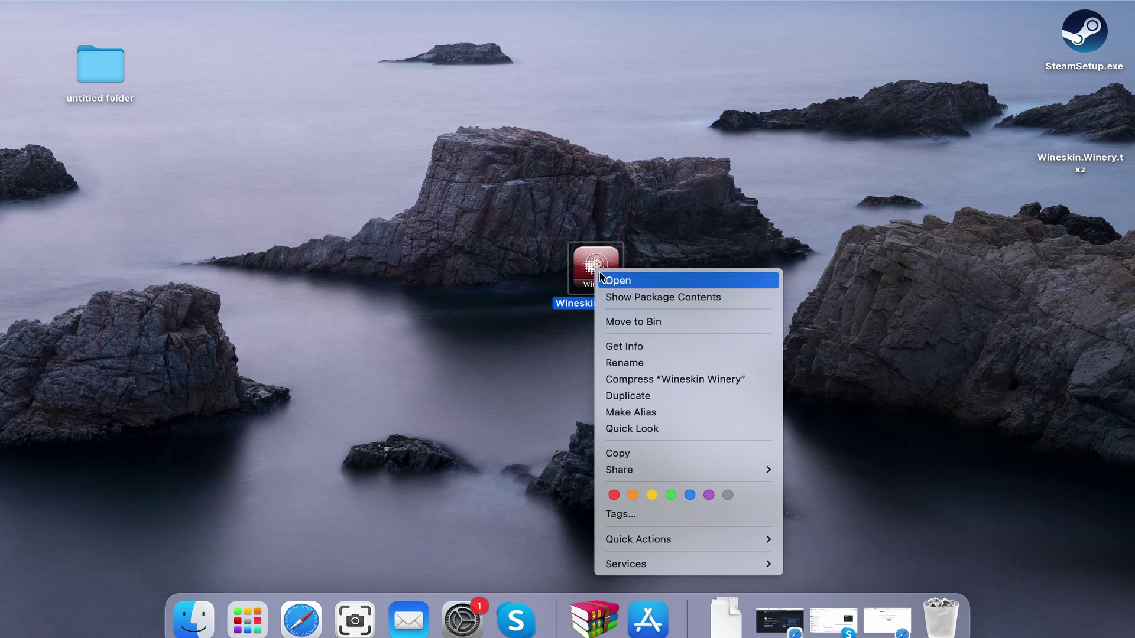
left_click(612, 280)
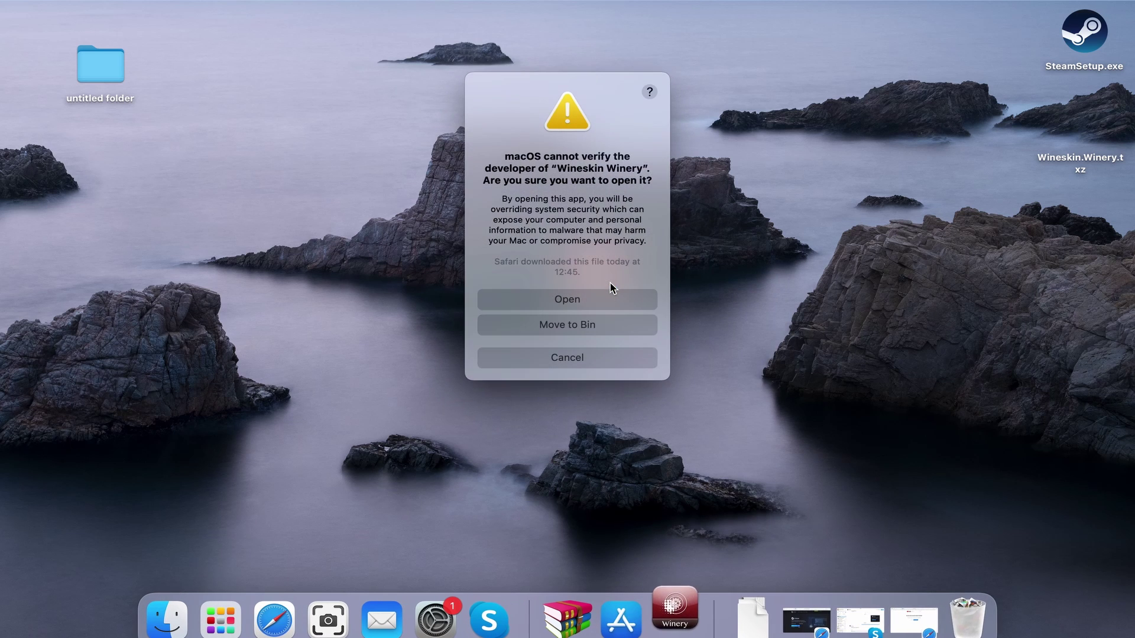
left_click(610, 292)
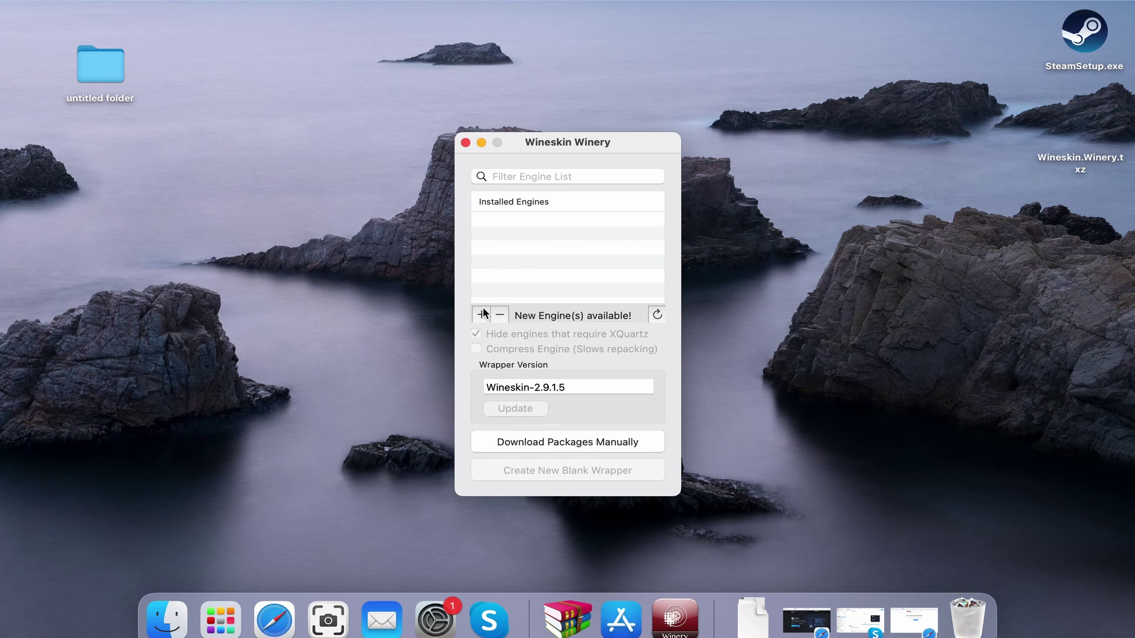
Install the WS11WineCX64Bit22.0.1 engine in Wineskin Winery.
left_click(483, 314)
left_click(550, 267)
left_click(549, 269)
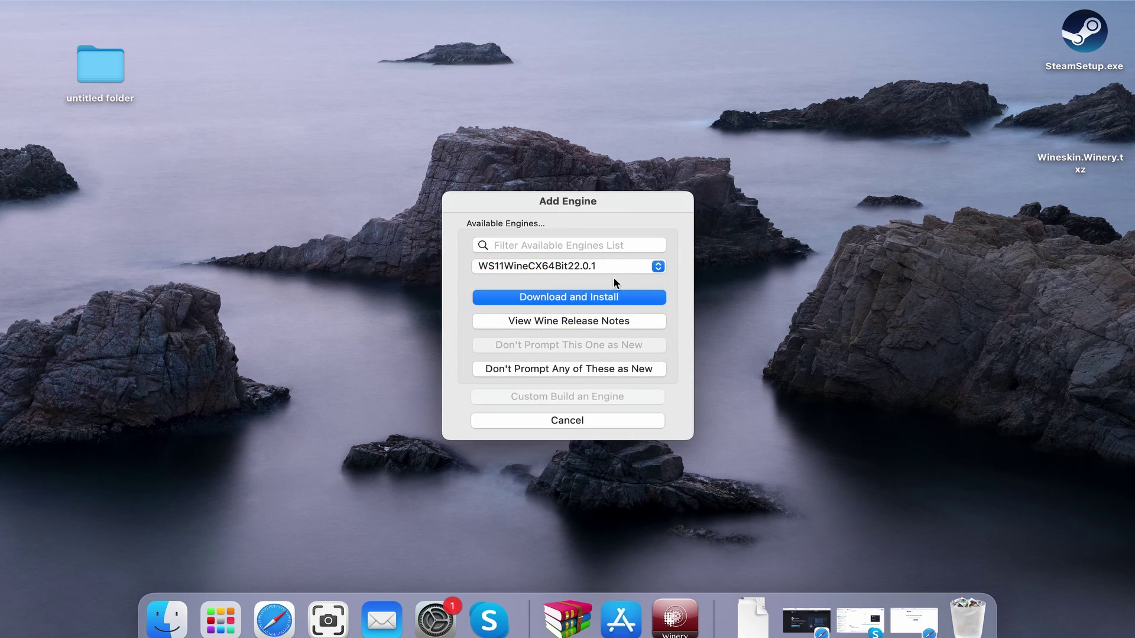
left_click(603, 297)
left_click(612, 352)
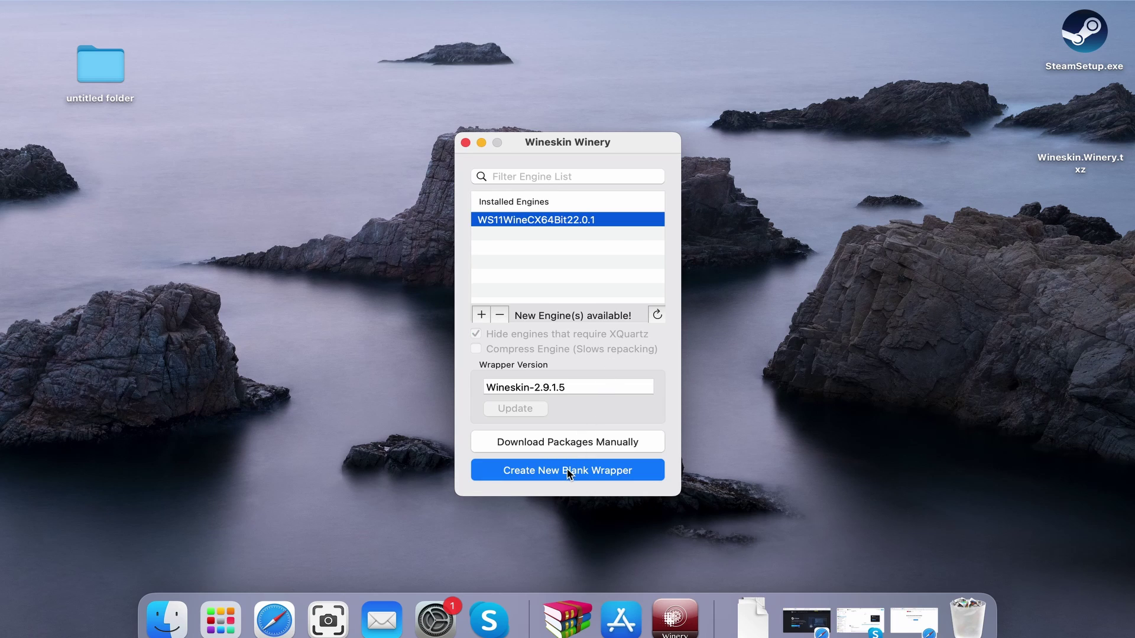
Create a blank wrapper named Steam and download the Windows Steam installer.
left_click(569, 474)
type("Steam")
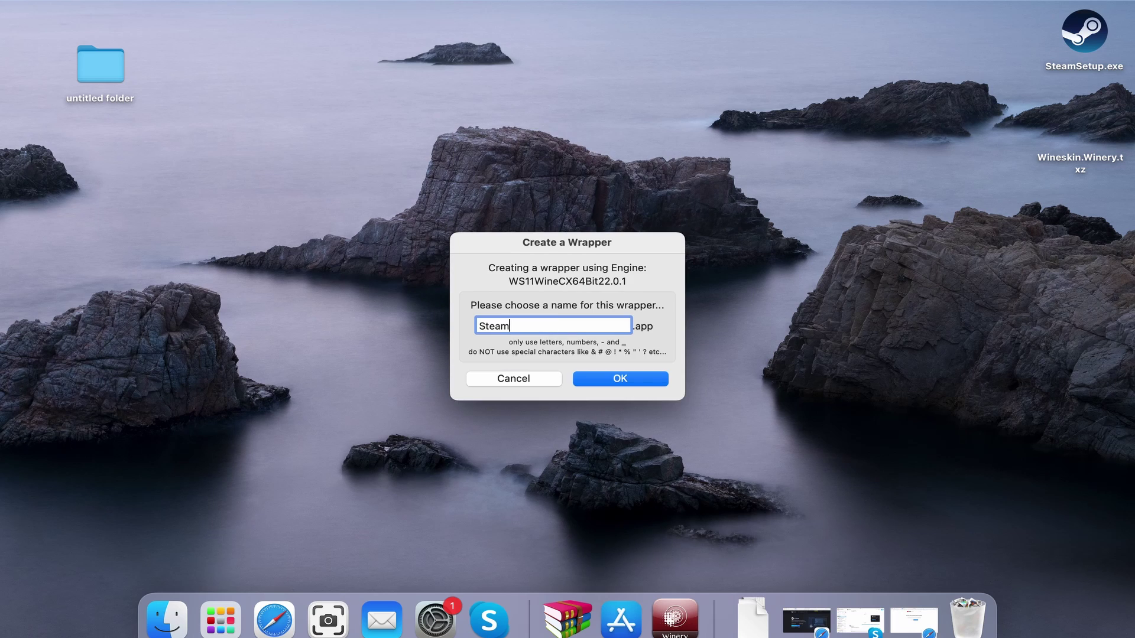
left_click(645, 379)
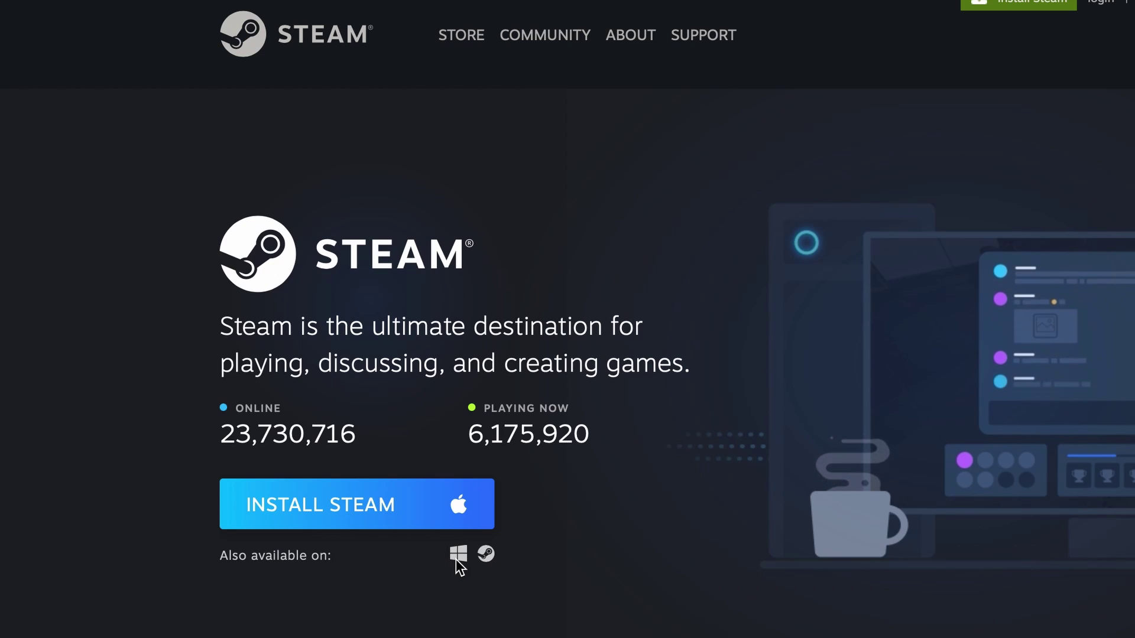
left_click(458, 555)
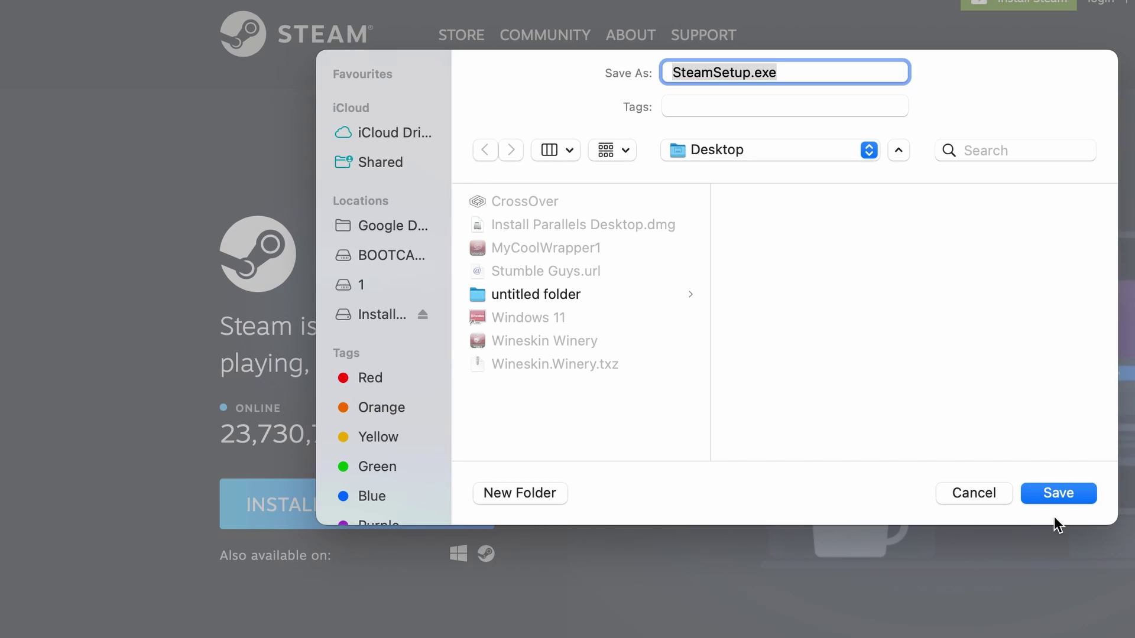
Save SteamSetup.exe to the Desktop and start Install Software in the Steam wrapper.
left_click(1054, 492)
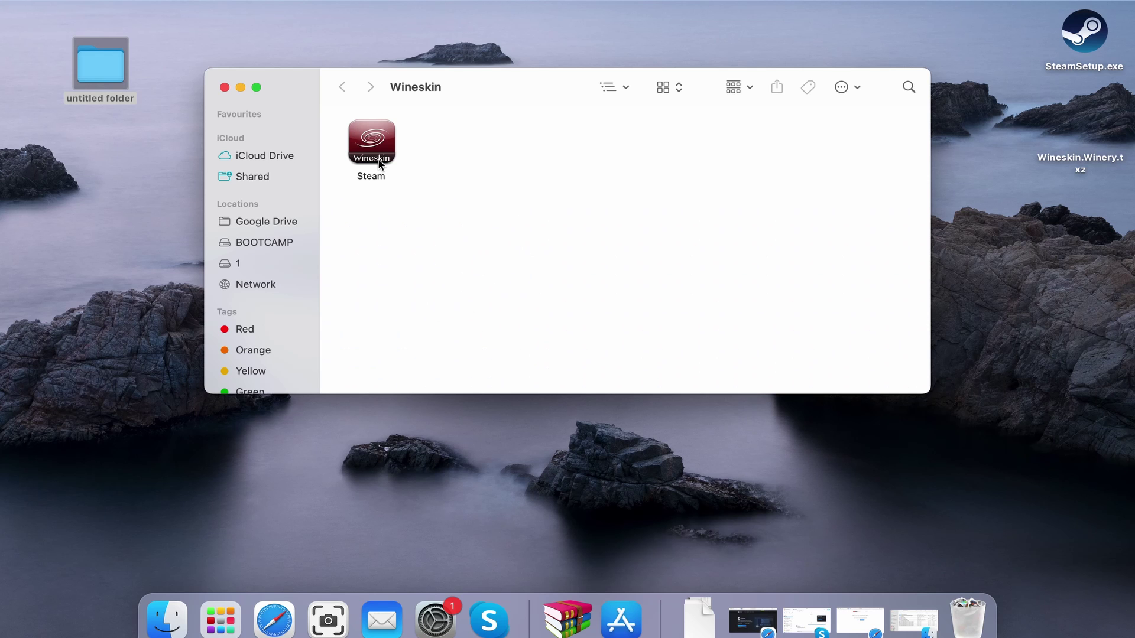
left_click(374, 157)
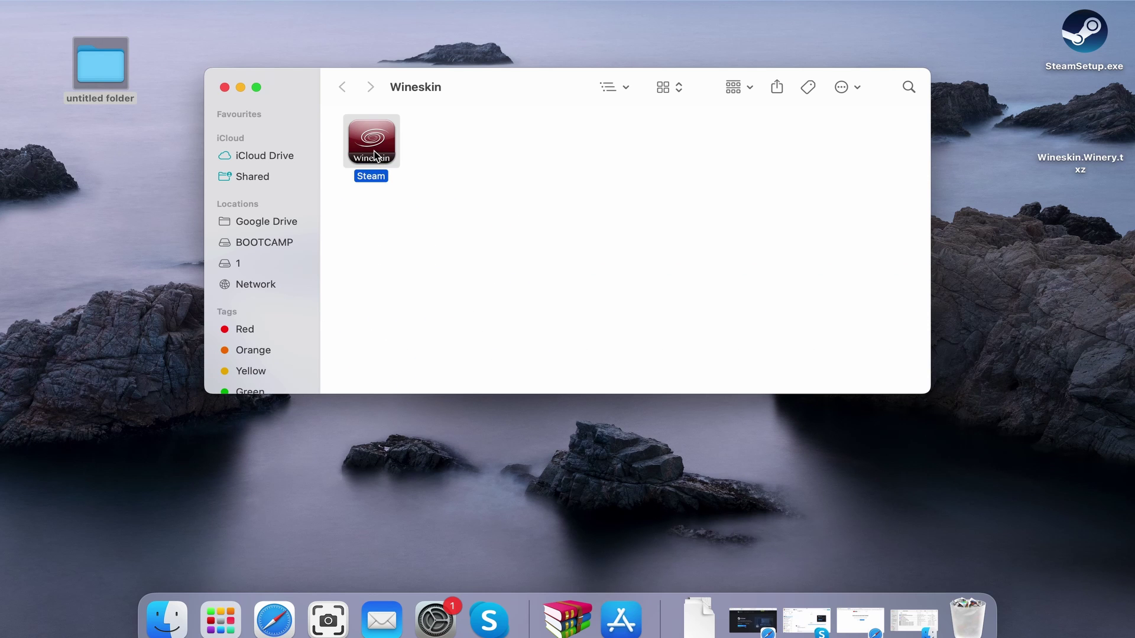
double_click(375, 156)
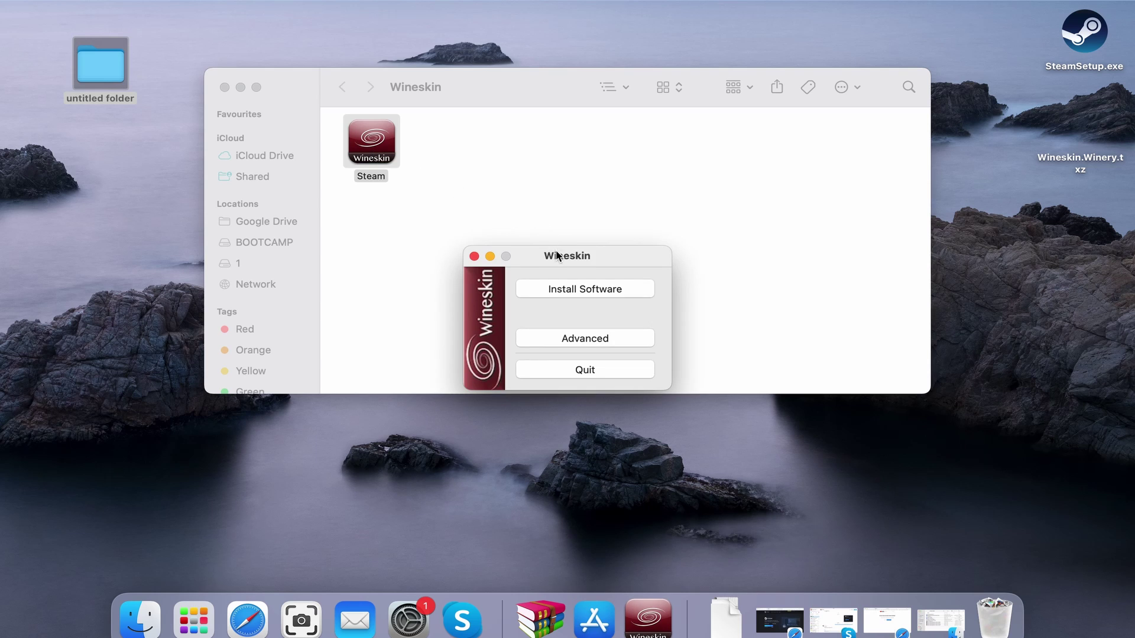
left_click_drag(559, 256, 556, 209)
left_click(573, 240)
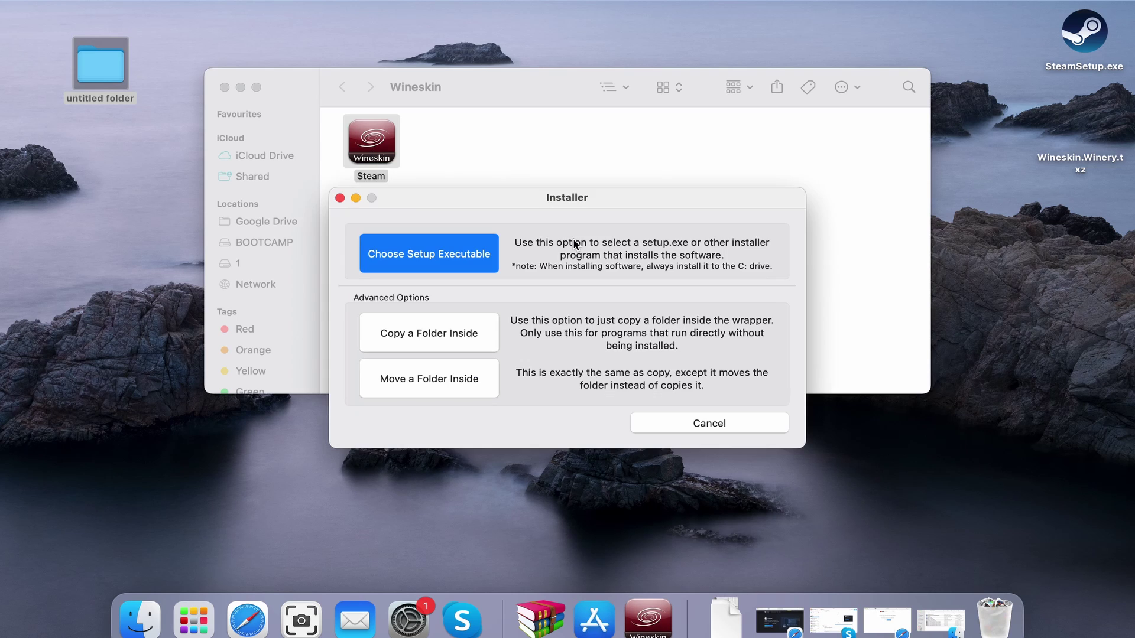
left_click(479, 262)
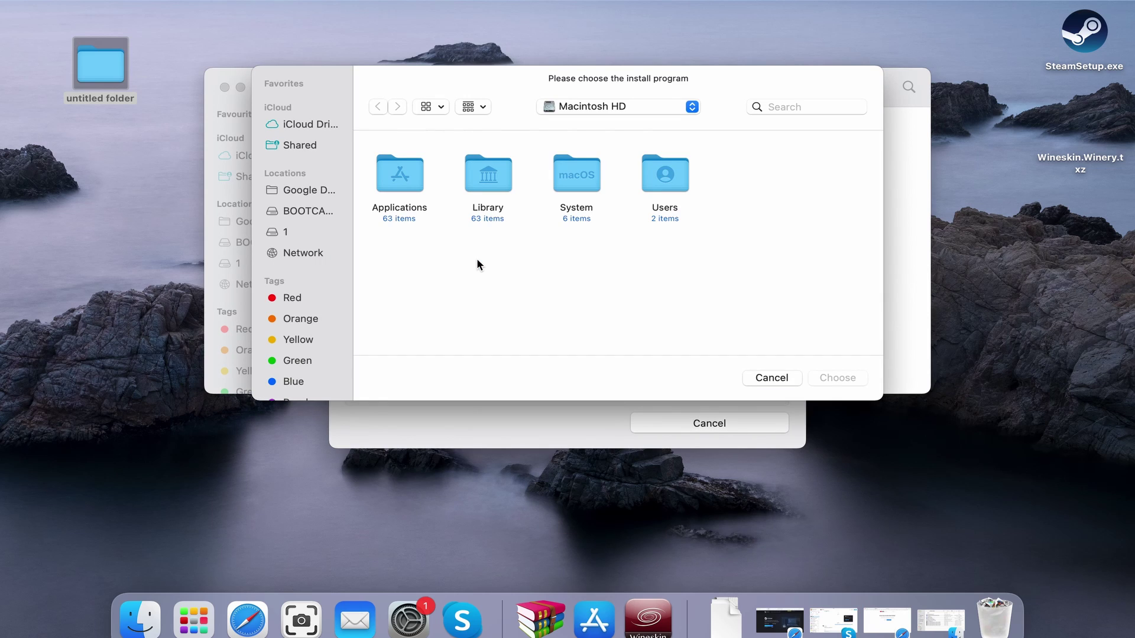
Choose Users/mac/Desktop/SteamSetup.exe as the setup executable and allow Desktop access.
double_click(669, 184)
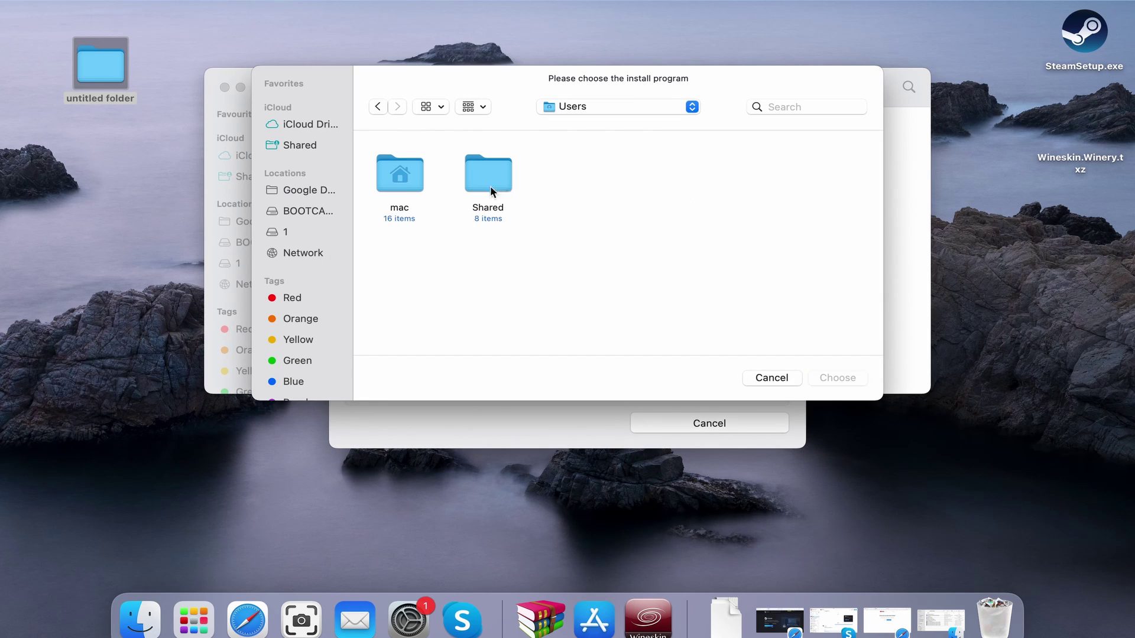
left_click(378, 176)
double_click(413, 177)
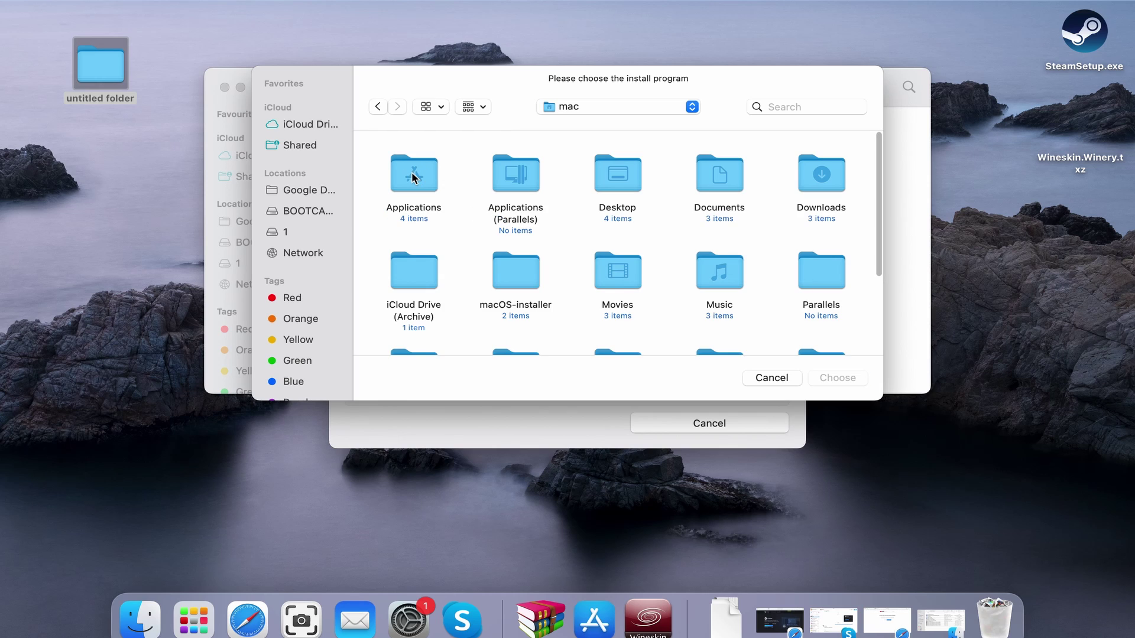
double_click(616, 182)
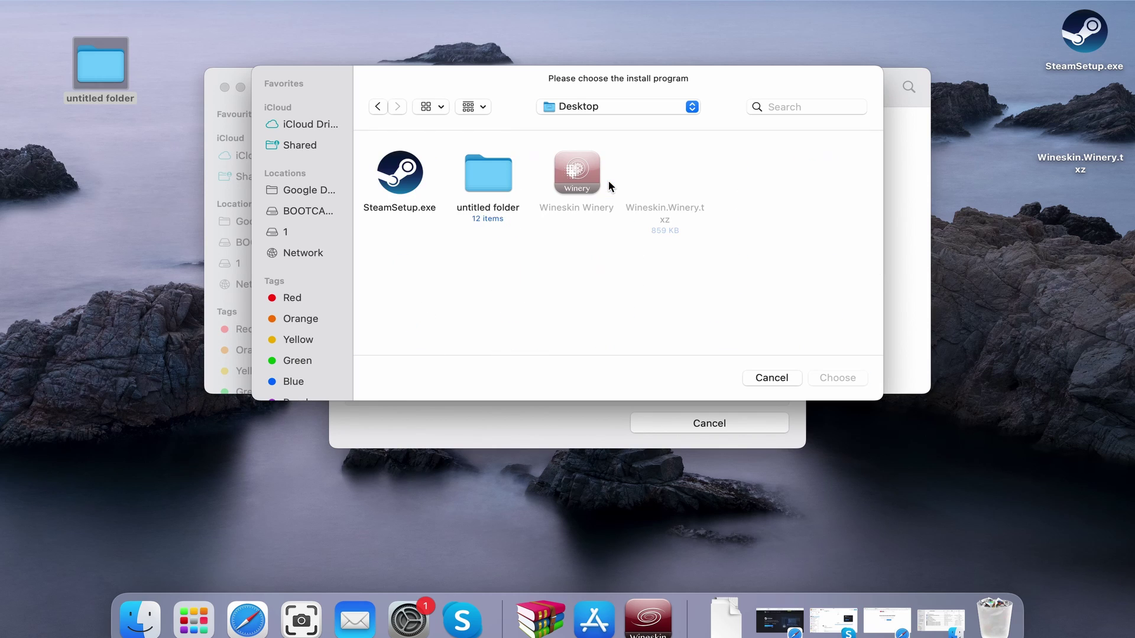
left_click(399, 185)
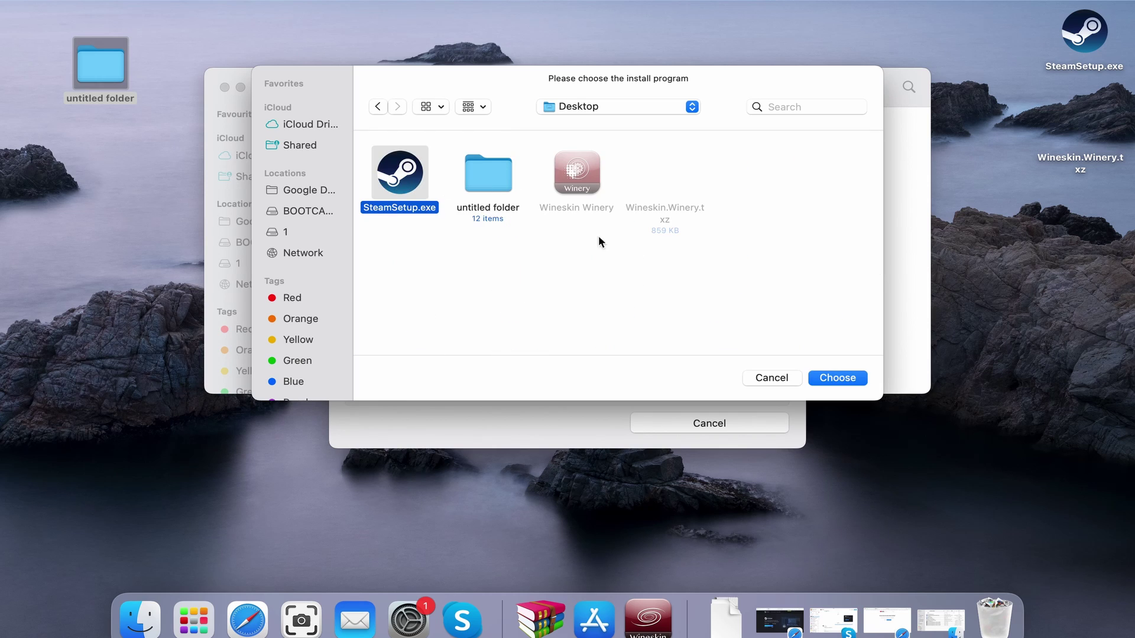
left_click(837, 378)
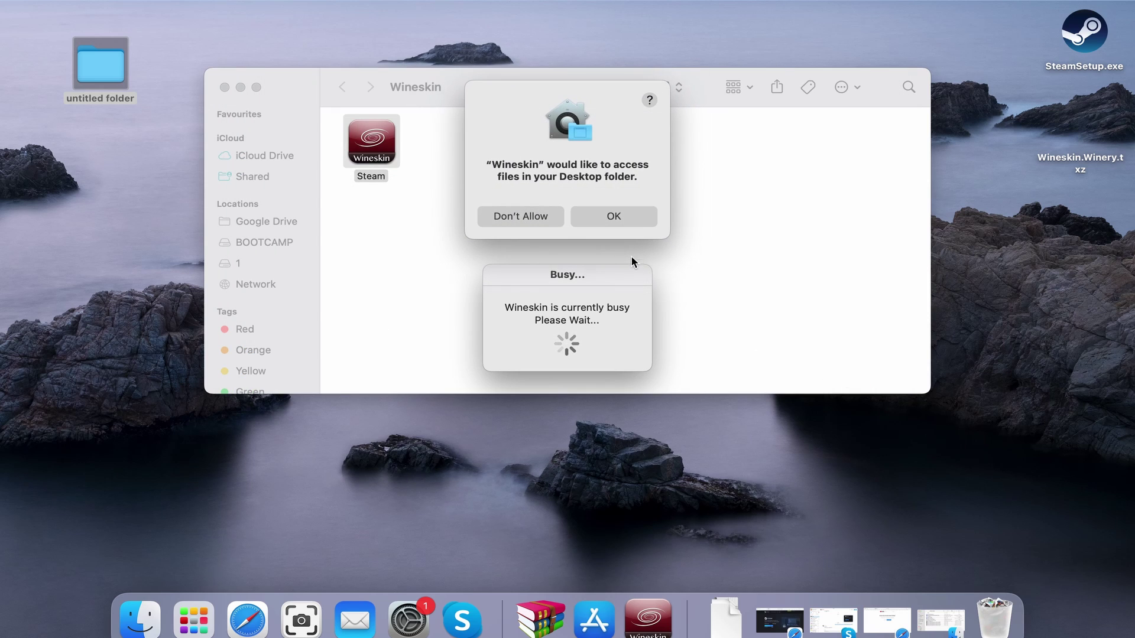
left_click(622, 210)
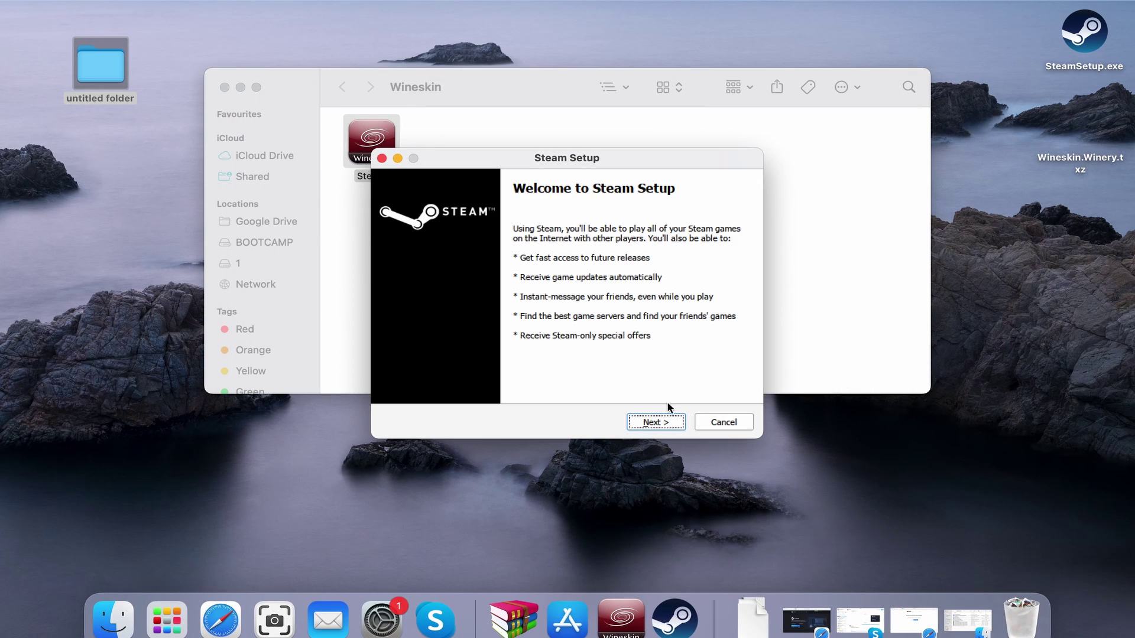
Install Steam with the default language and install folder.
left_click(661, 420)
left_click(661, 421)
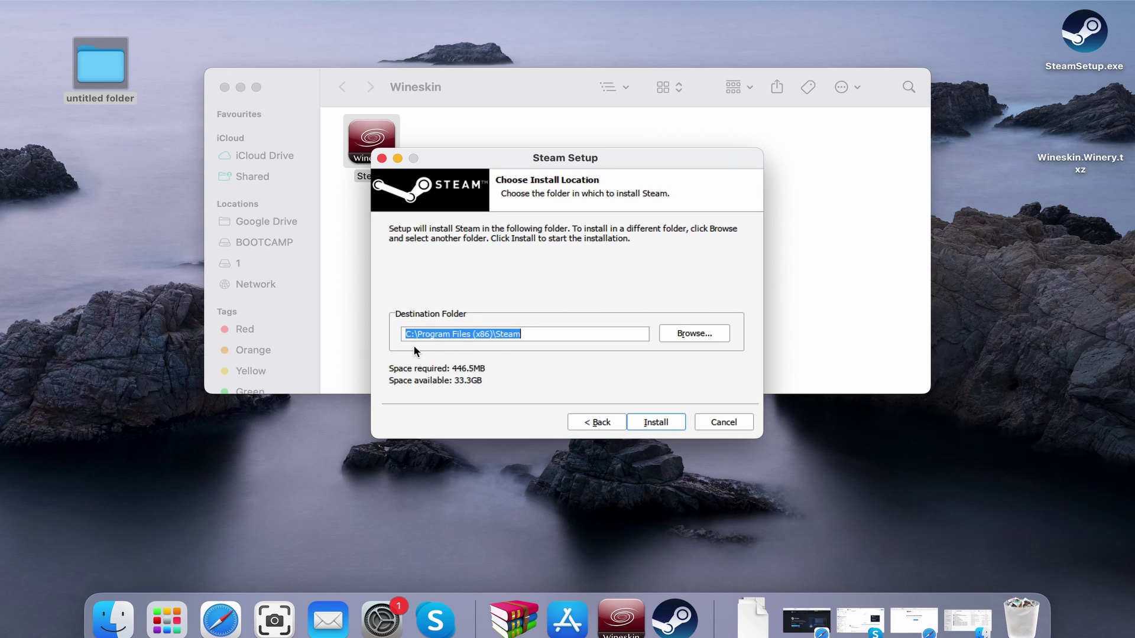
left_click(656, 422)
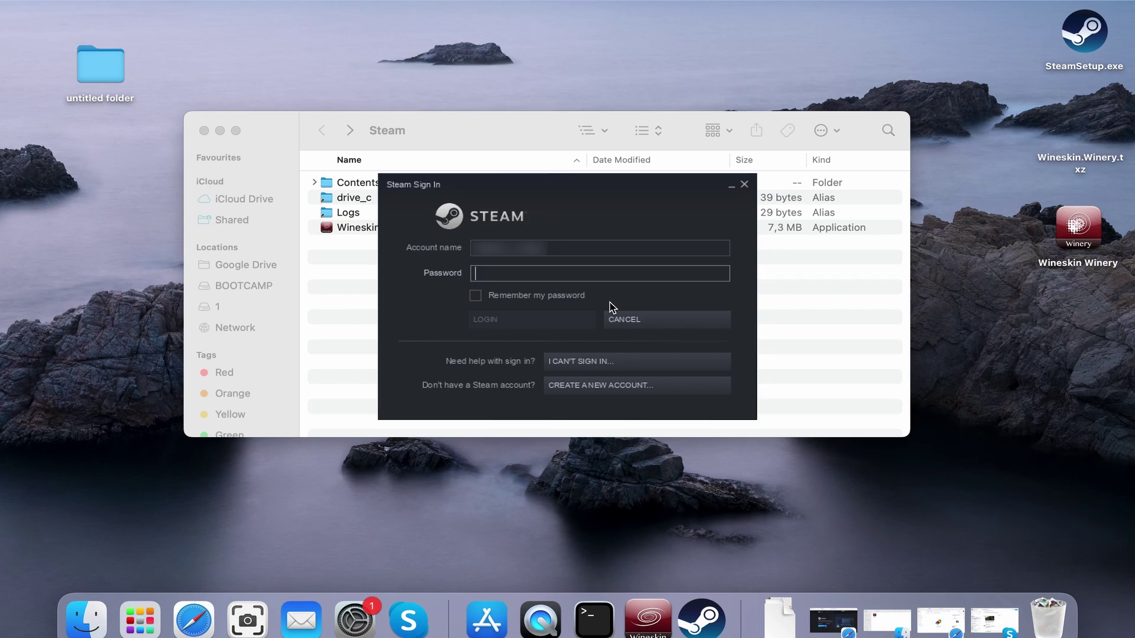
type("•")
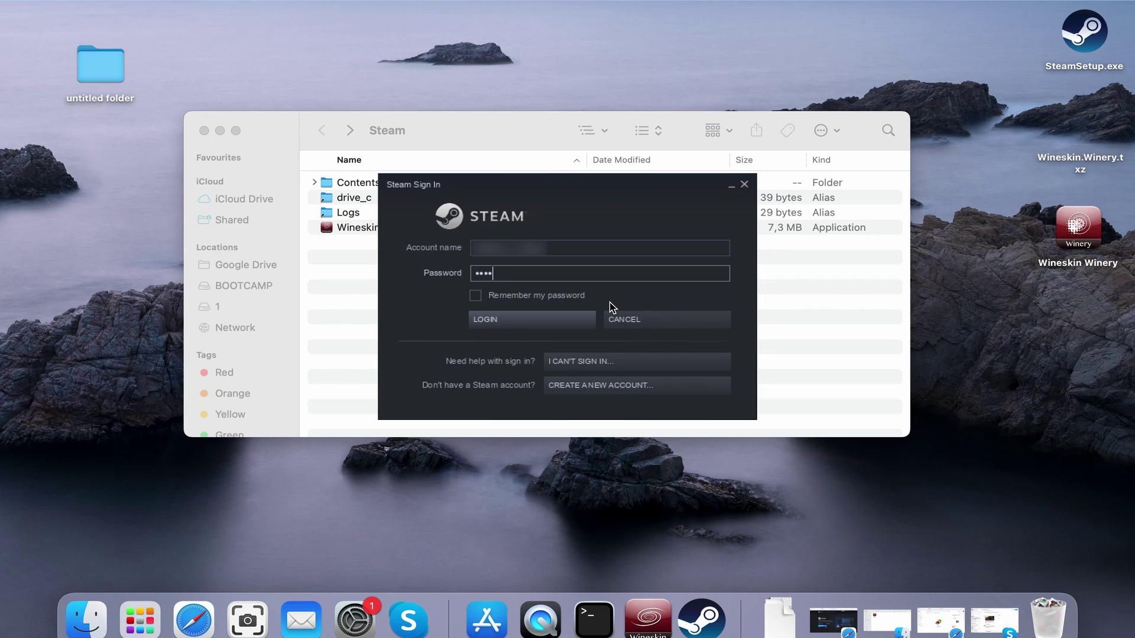
Log in to Steam and reposition its window, briefly viewing the store.
key("Return")
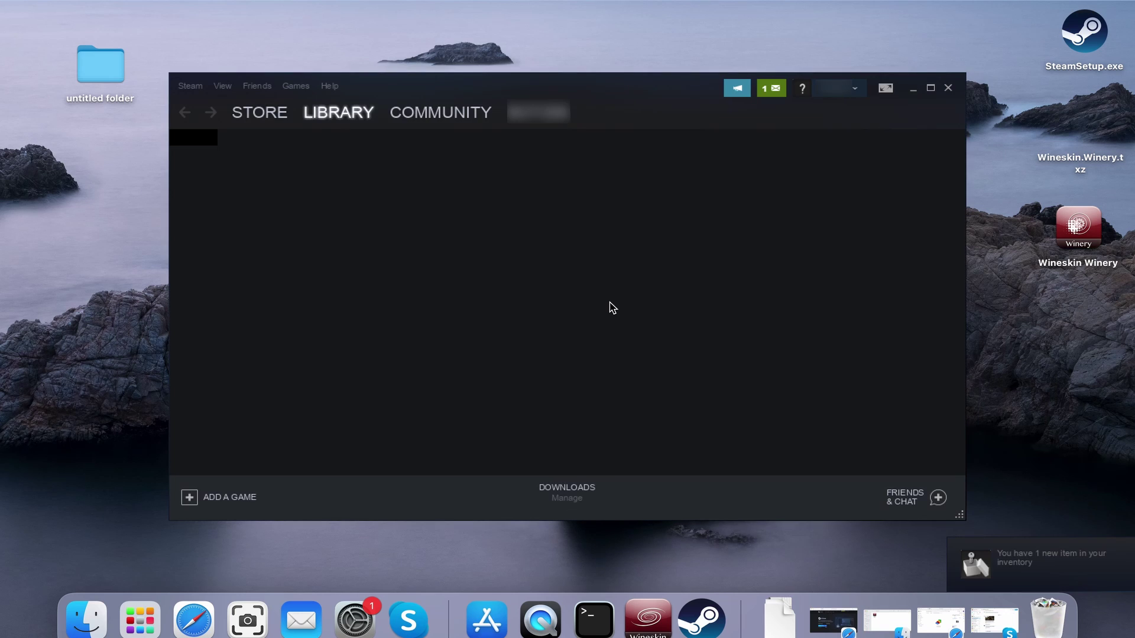
mouse_move(427, 85)
left_mouse_down()
mouse_move(445, 56)
mouse_move(432, 64)
left_mouse_up()
left_click(267, 93)
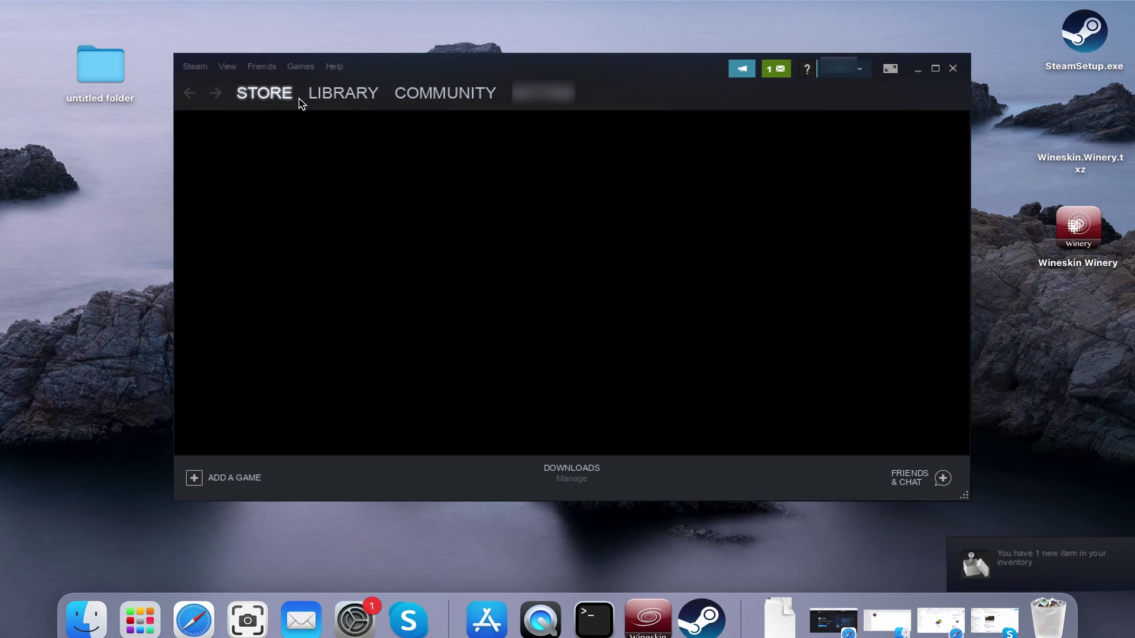
Return to the game library and switch Steam to Small Mode via View.
left_click(341, 94)
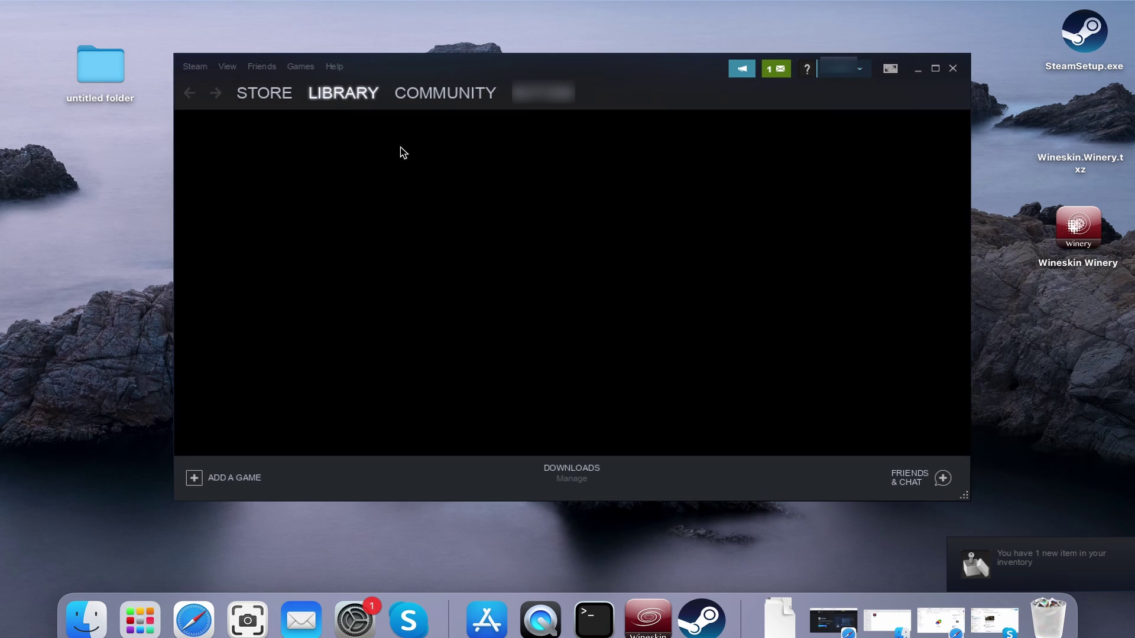
left_click(228, 67)
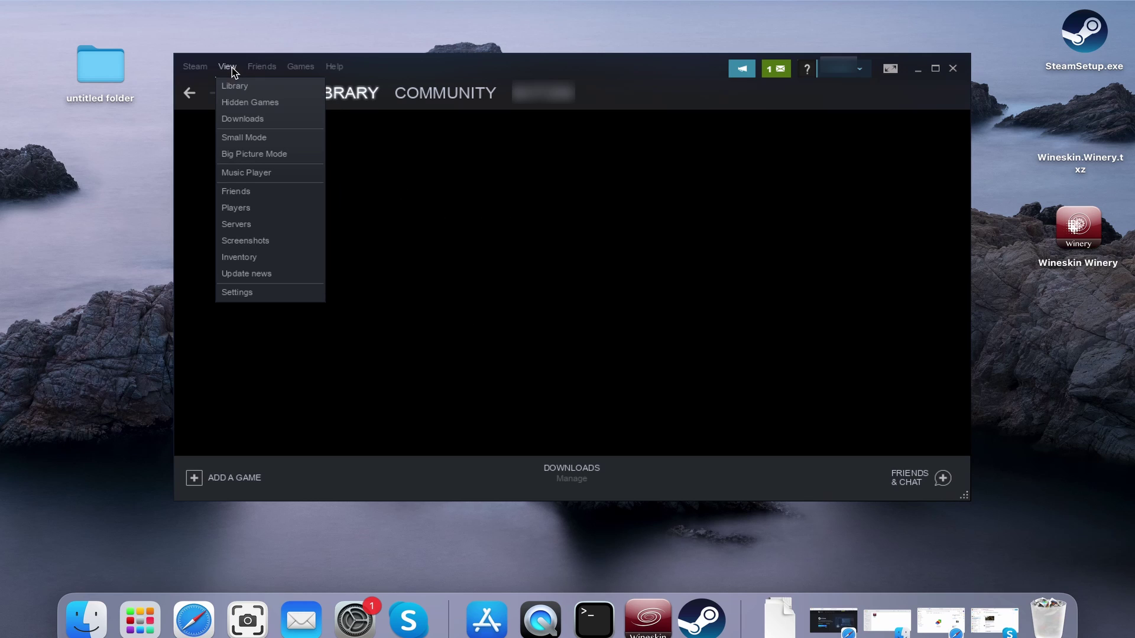
left_click(254, 139)
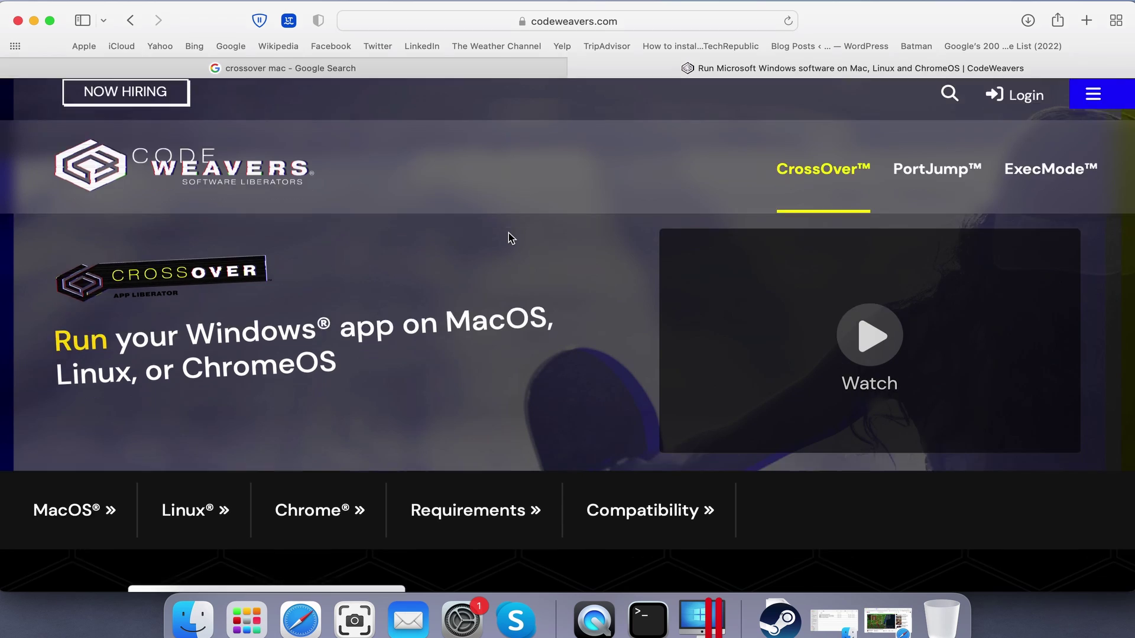
scroll(508, 233, "down", 3)
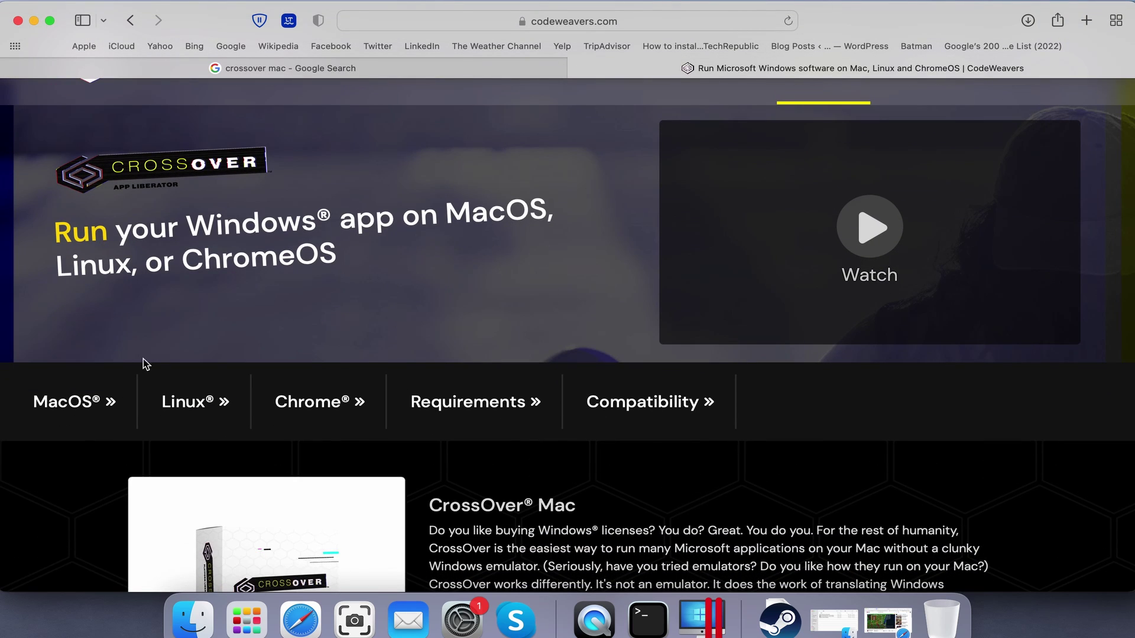
On codeweavers.com, go to the CrossOver Mac free trial and download crossover-22.0.1.zip.
left_click(74, 400)
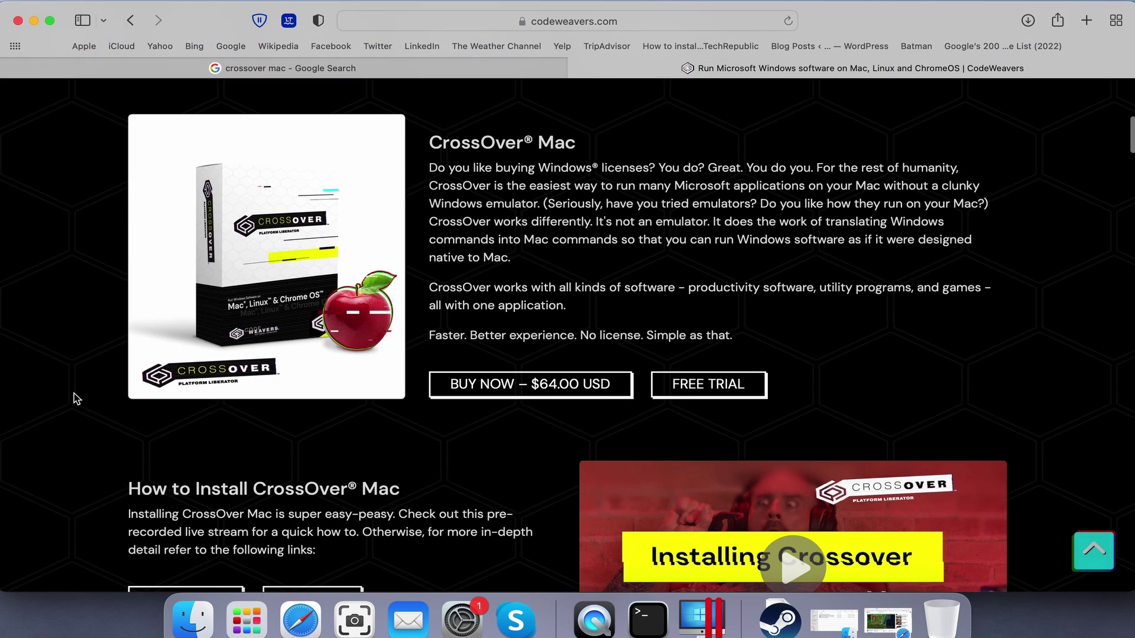
left_click(697, 385)
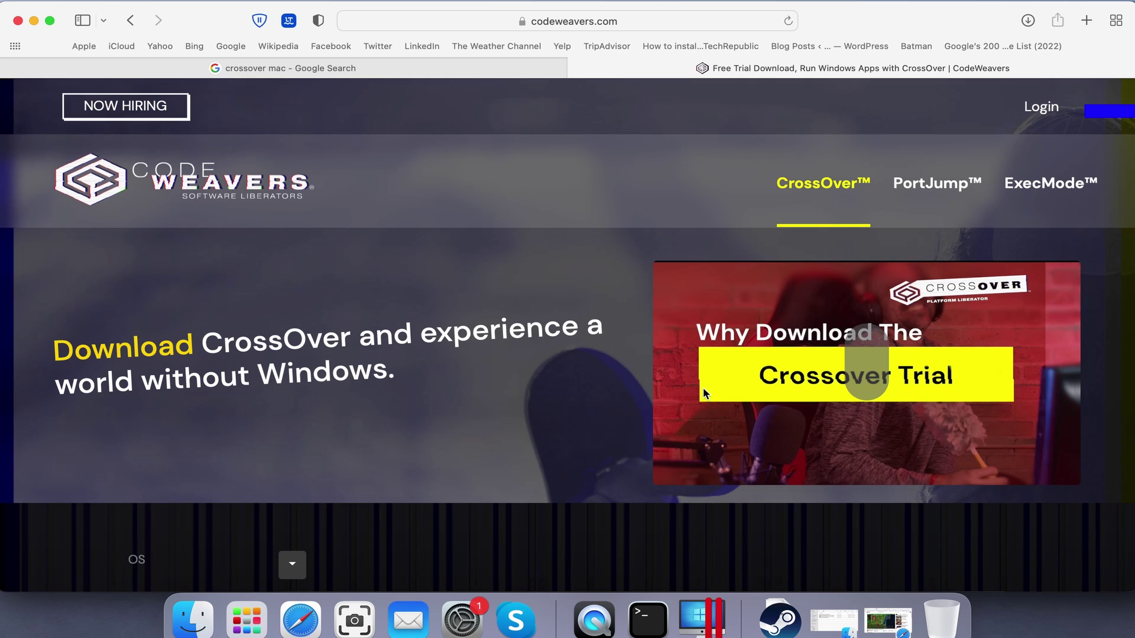
scroll(703, 388, "down", 10)
left_click(211, 539)
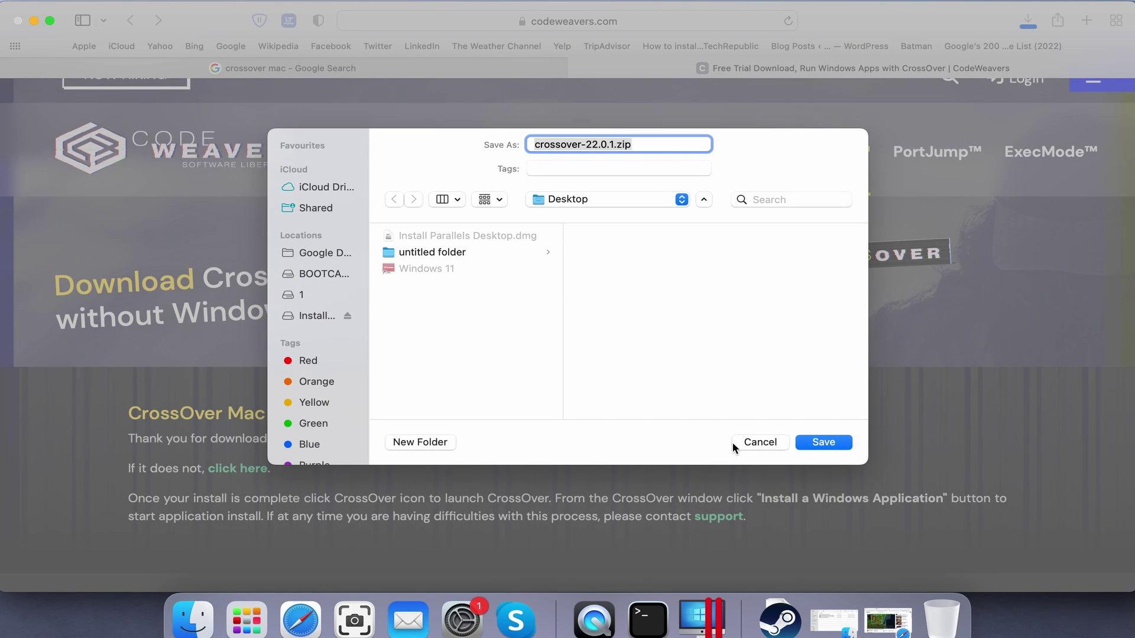
Save the CrossOver zip to the Desktop and launch CrossOver, leaving it in its folder.
left_click(824, 442)
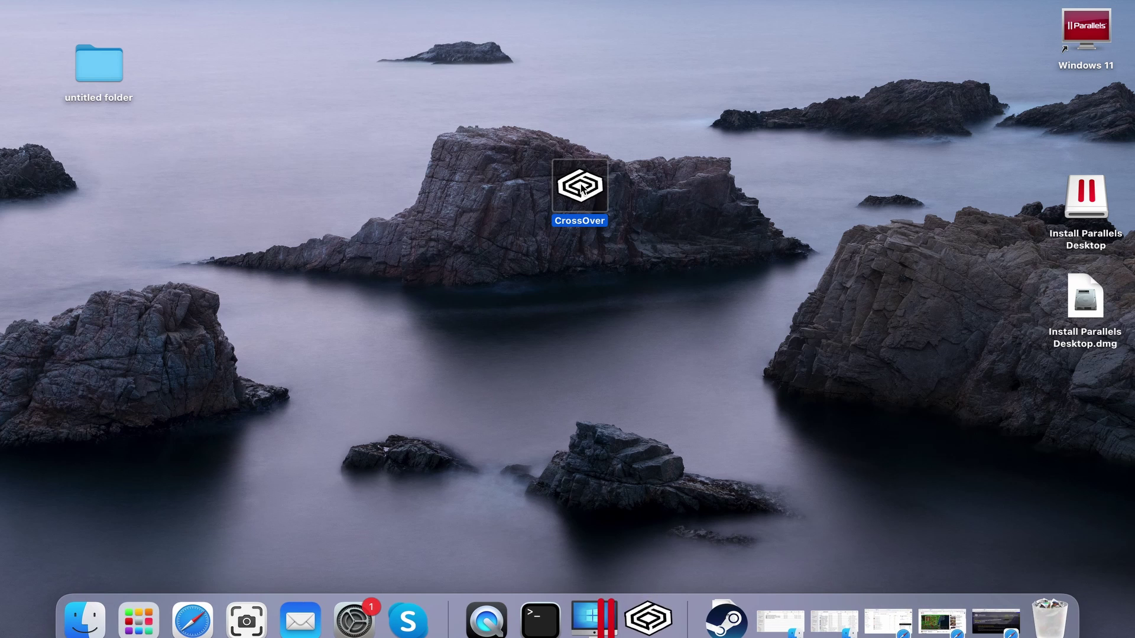
double_click(582, 189)
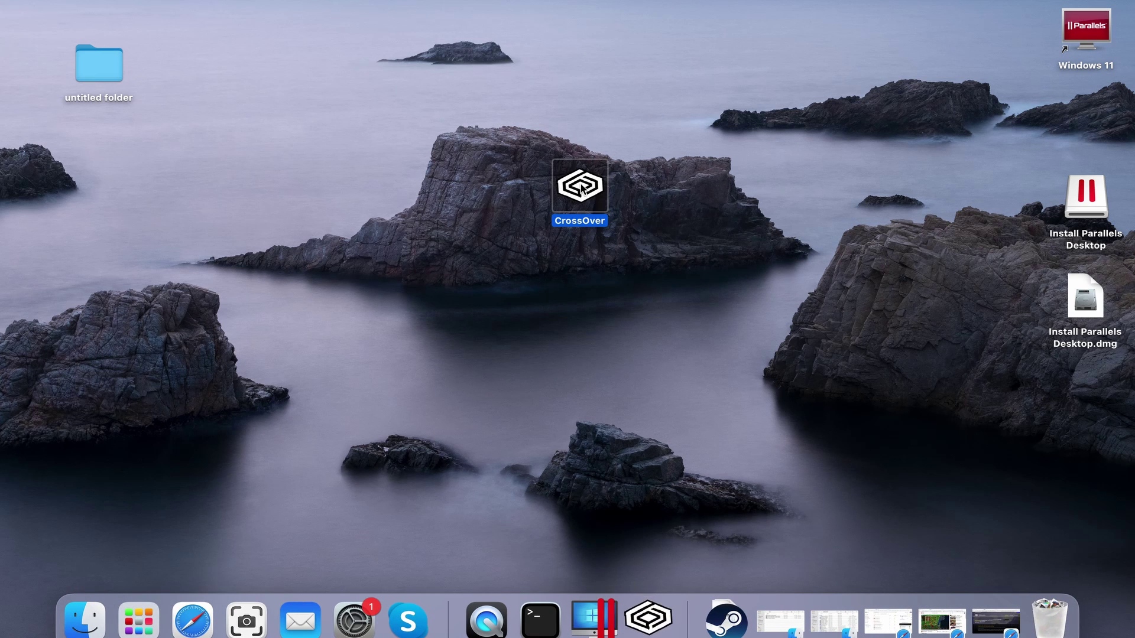
left_click(605, 276)
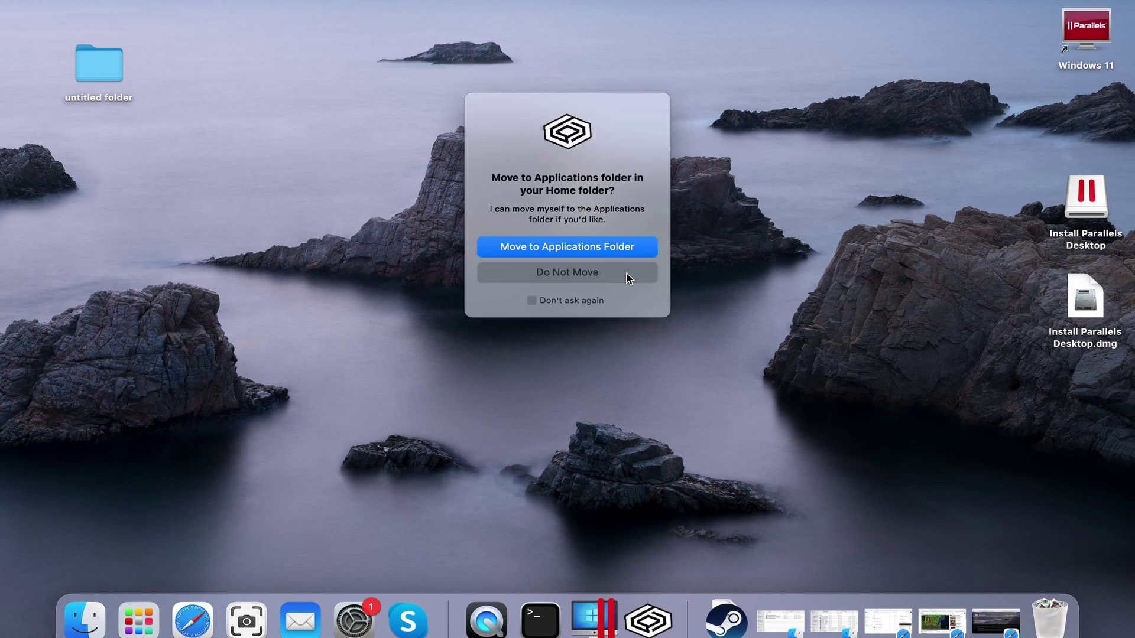
left_click(612, 252)
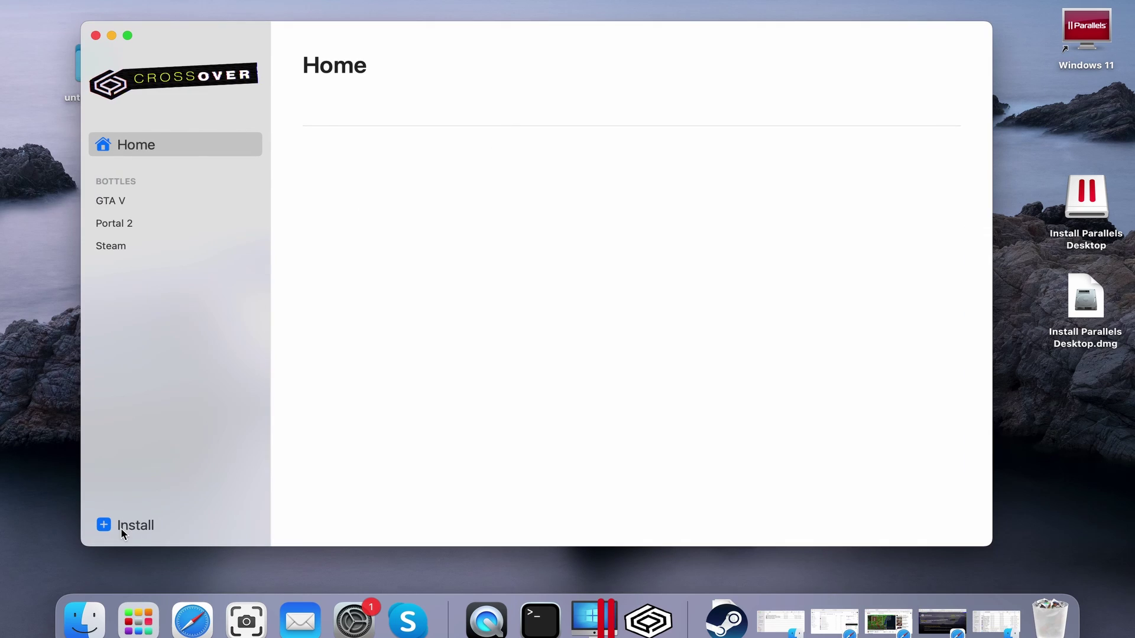
Create a new Windows 10 64-bit bottle named 'Dwarf Fortress'.
left_click(197, 4)
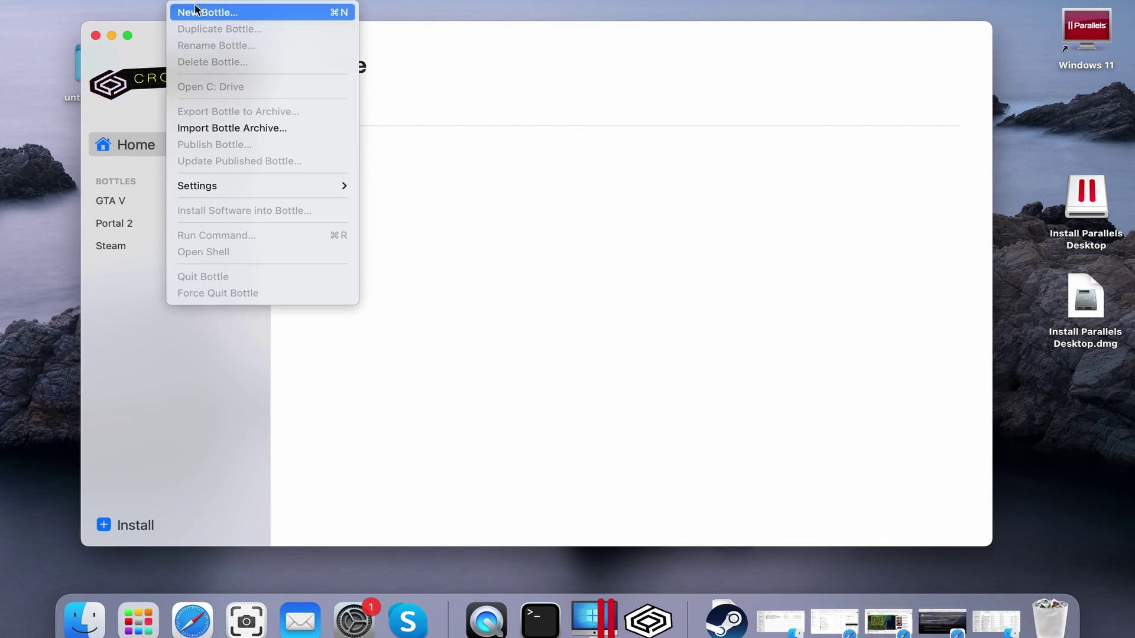
left_click(197, 10)
type("Dwarf Fortress")
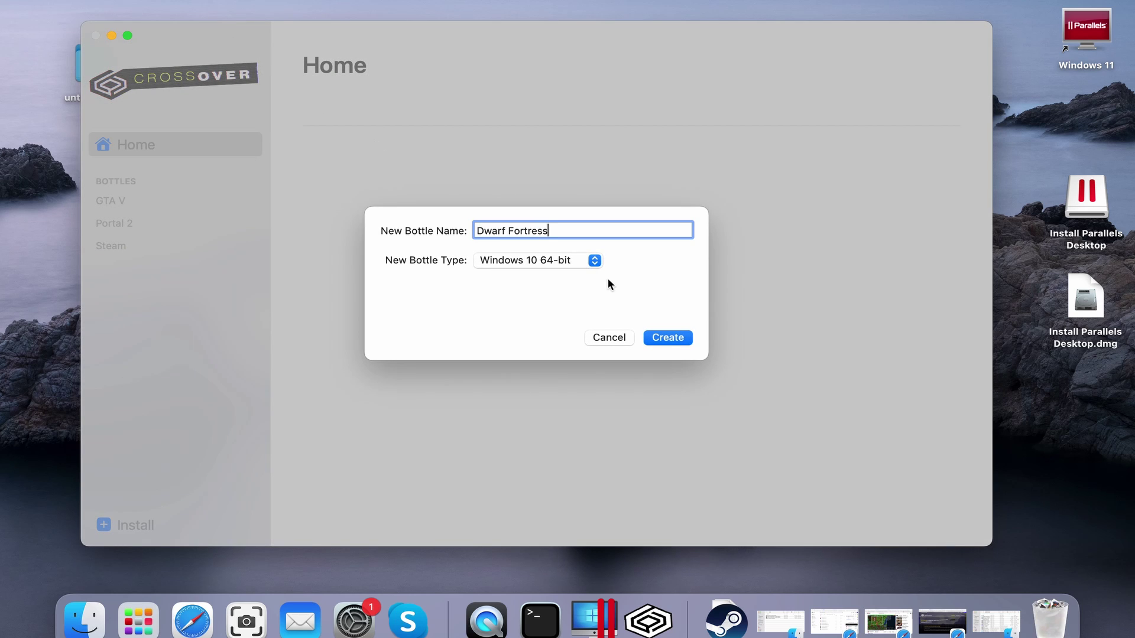
left_click(660, 337)
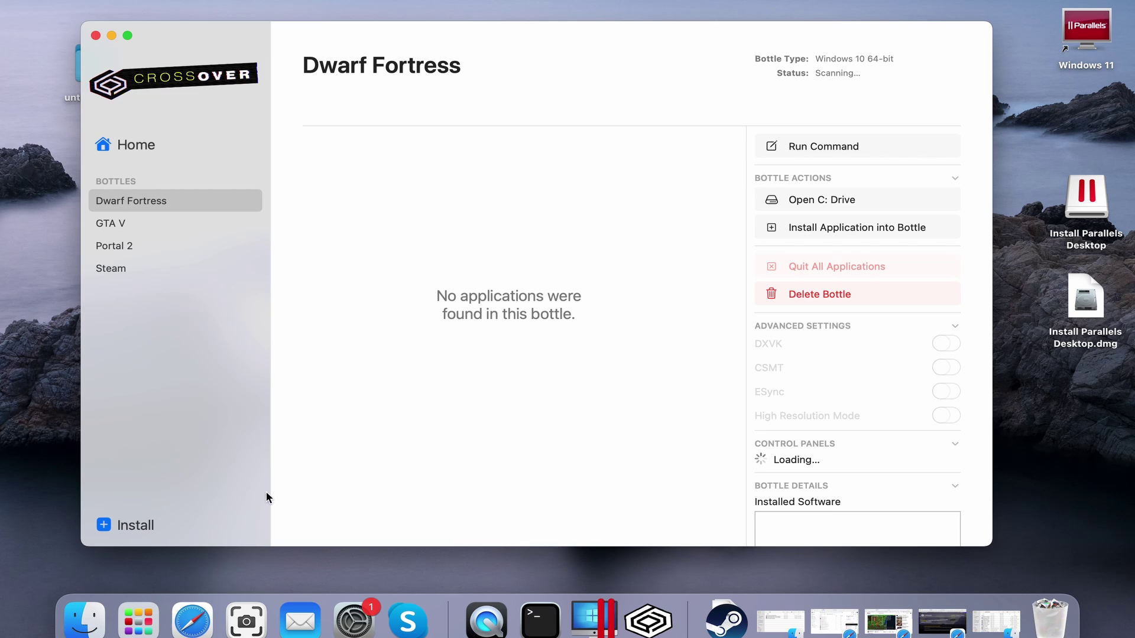
From CrossOver's application catalogue, select Steam and start its installation.
left_click(103, 529)
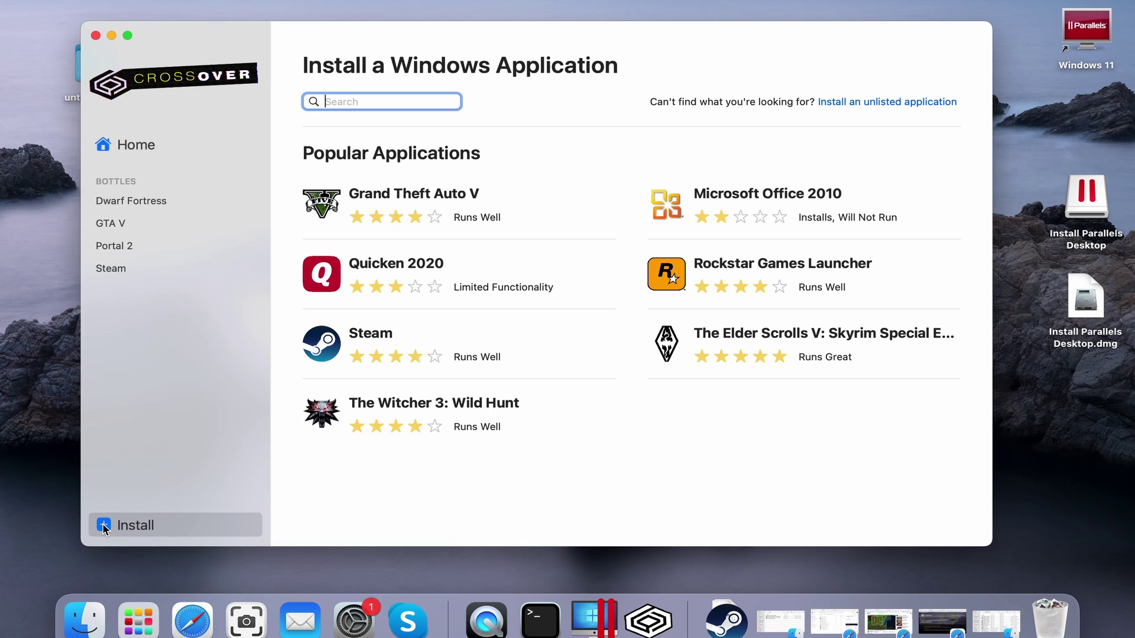
left_click(389, 346)
left_click(376, 338)
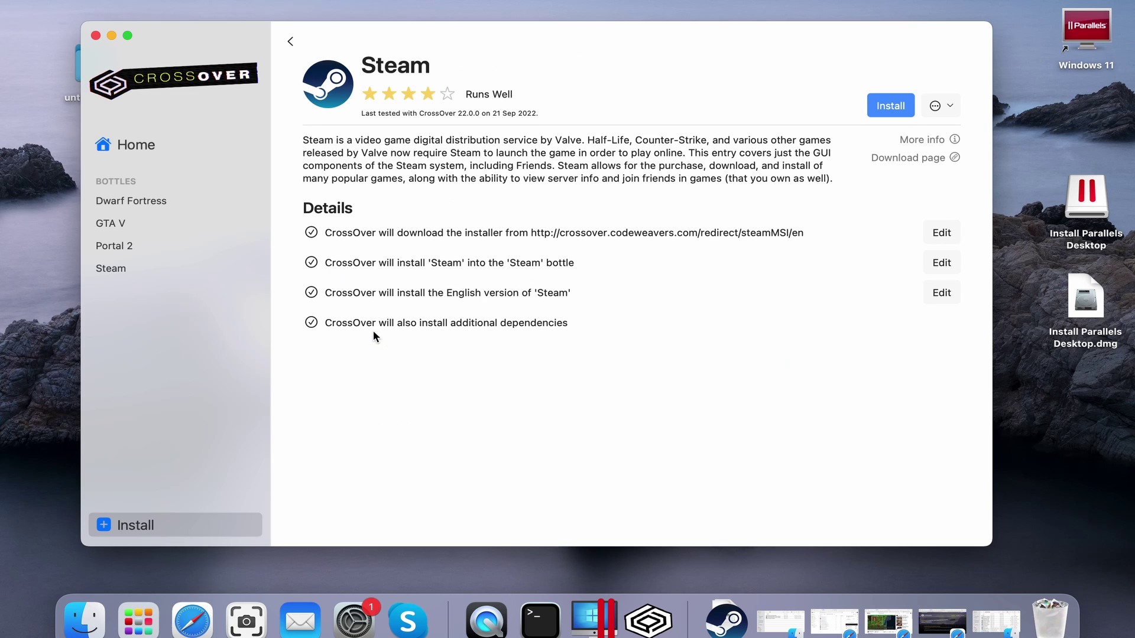
left_click(892, 105)
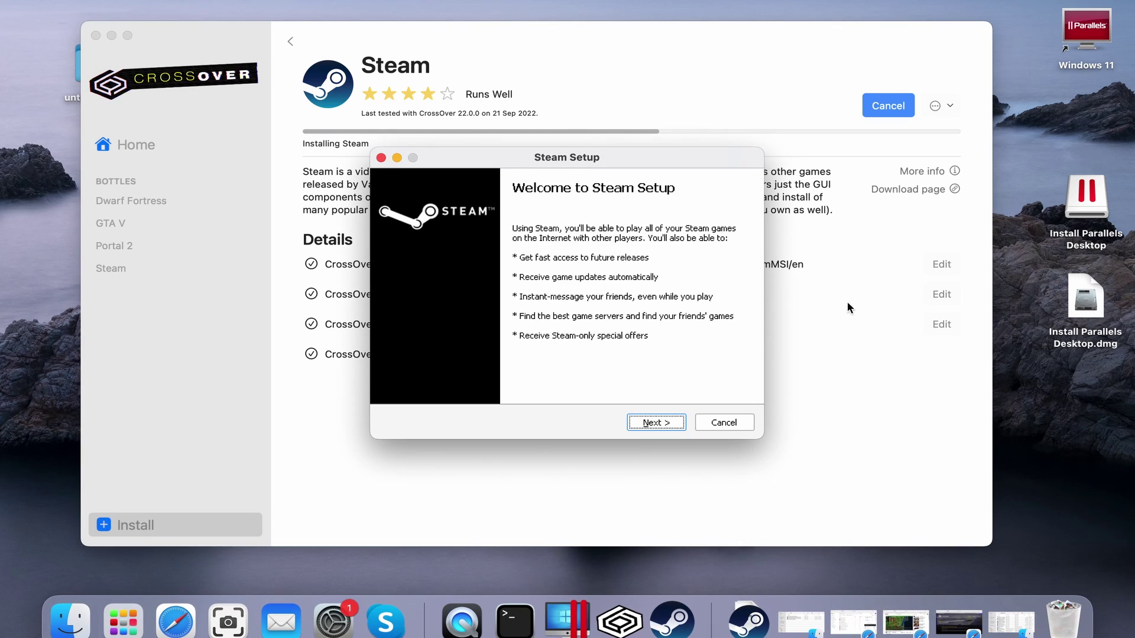
Complete Steam Setup in English with the default folder, then launch Steam.
left_click(655, 422)
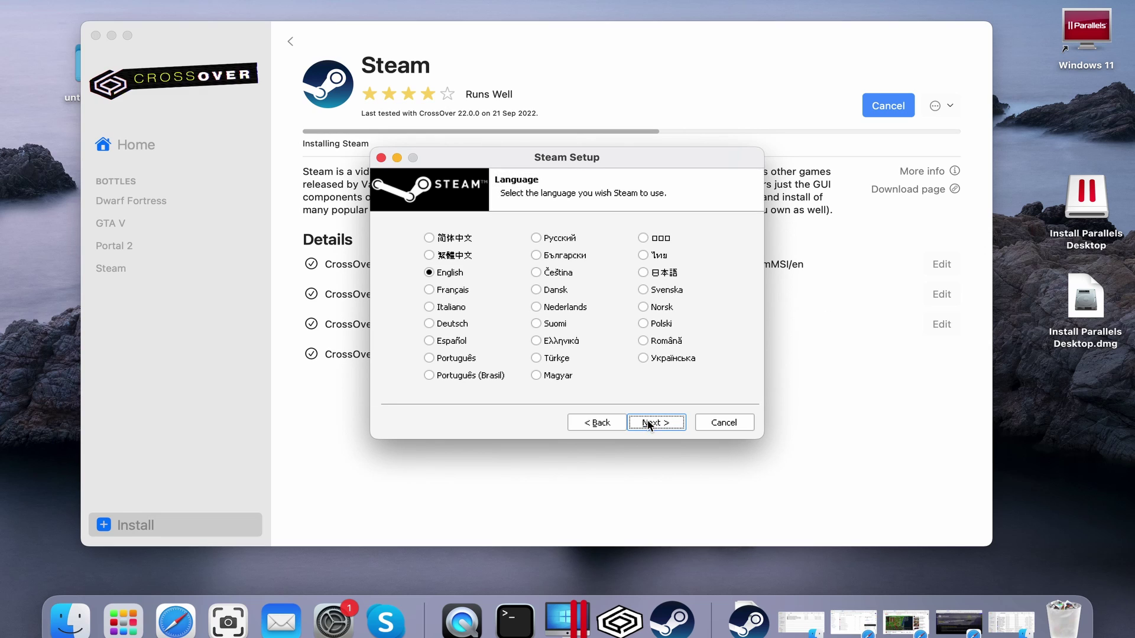
left_click(650, 424)
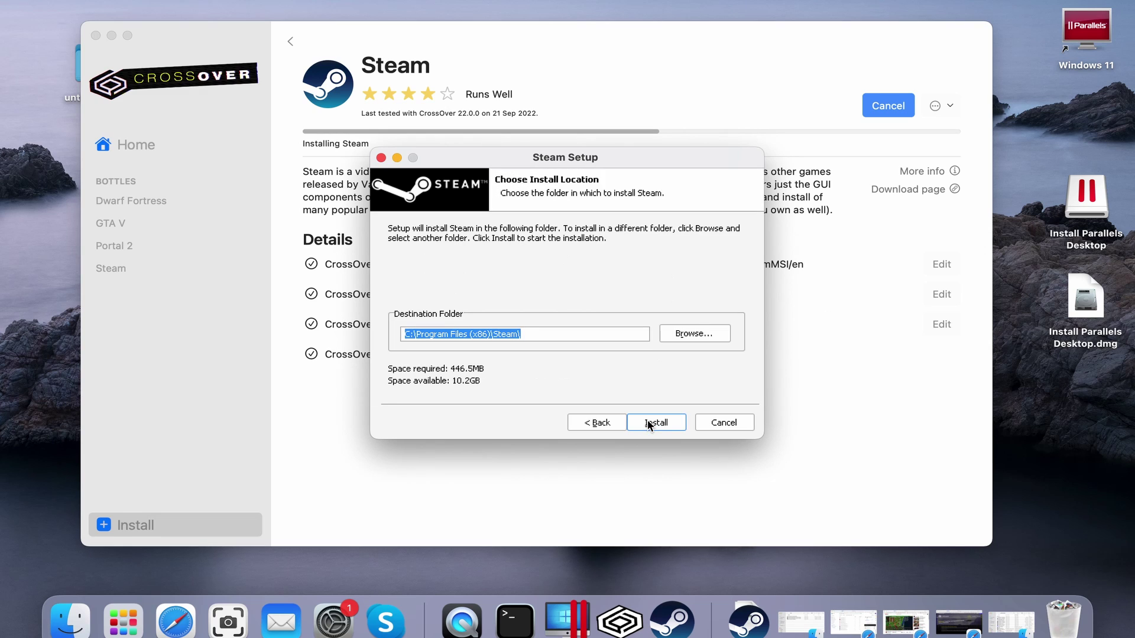
left_click(649, 424)
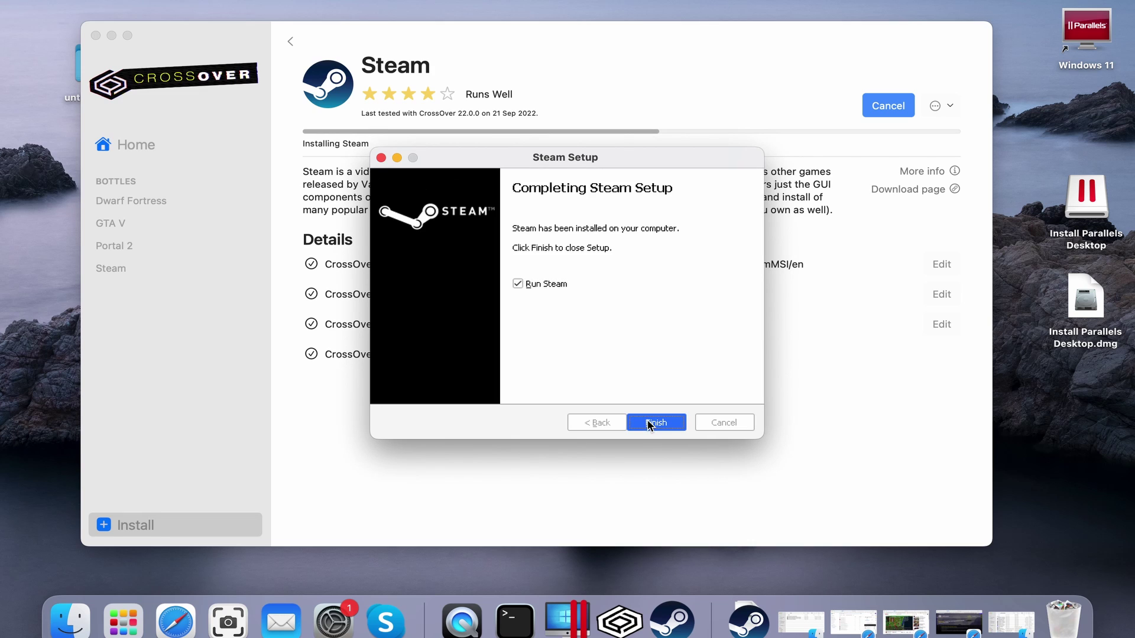
left_click(650, 424)
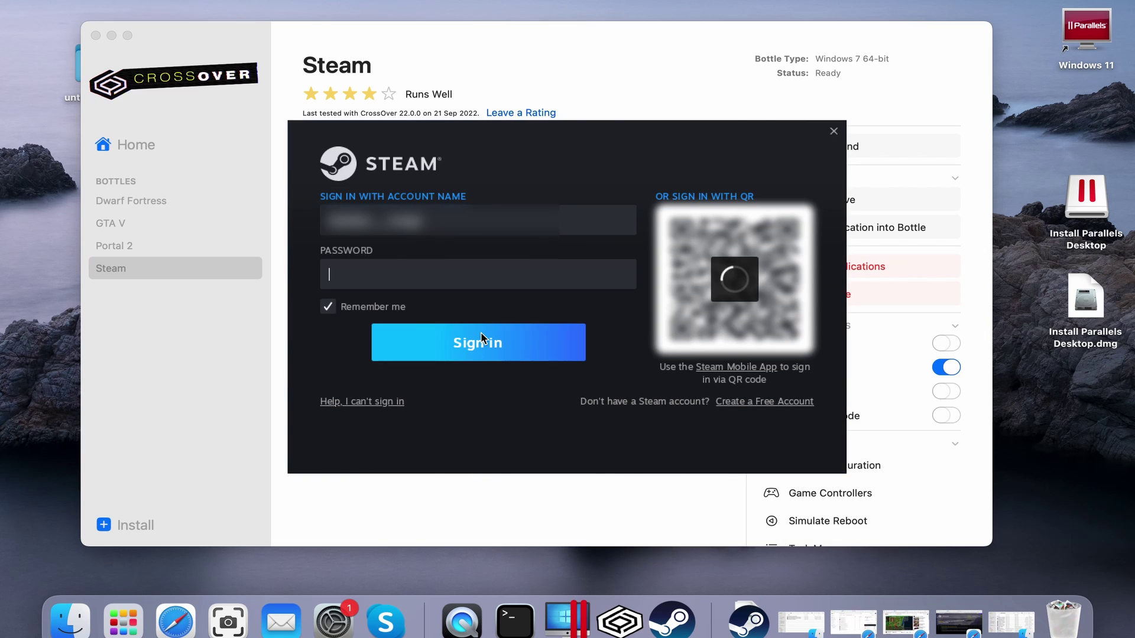
type("***********")
Sign in with the Steam Guard code, then search the store for 'dwarf fortress' and open its page.
left_click(471, 339)
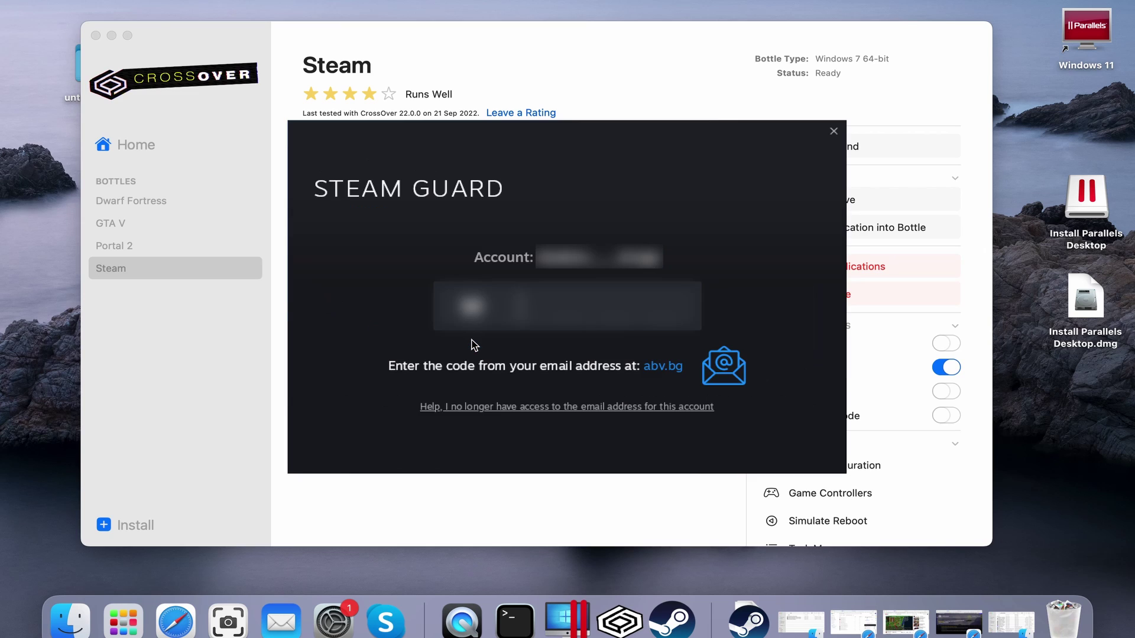
type("**")
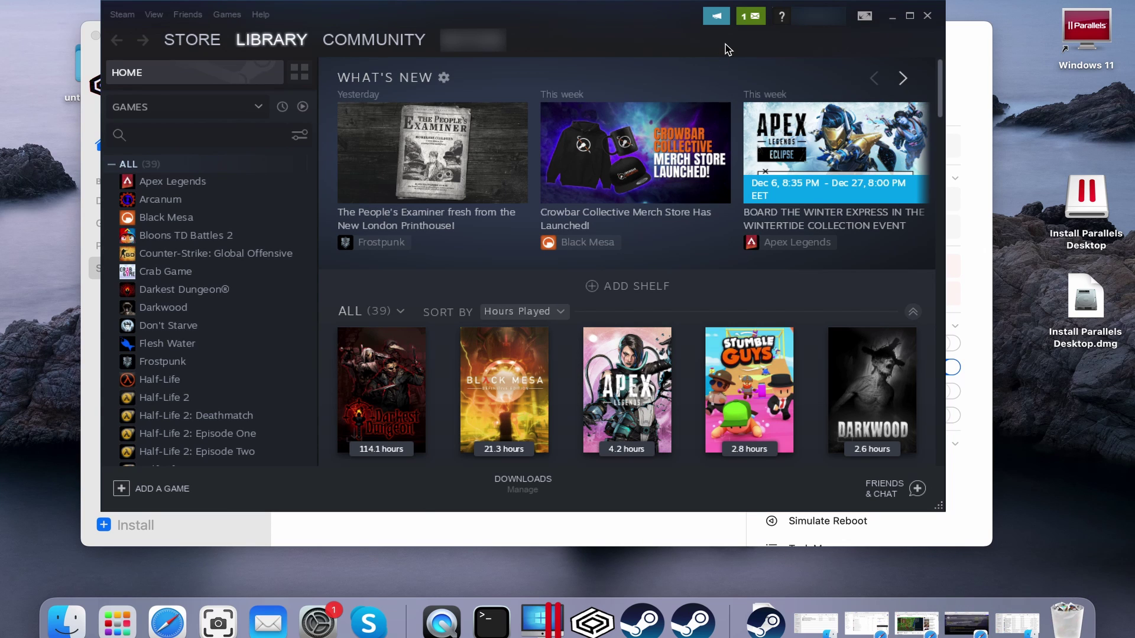
left_click_drag(661, 25, 681, 57)
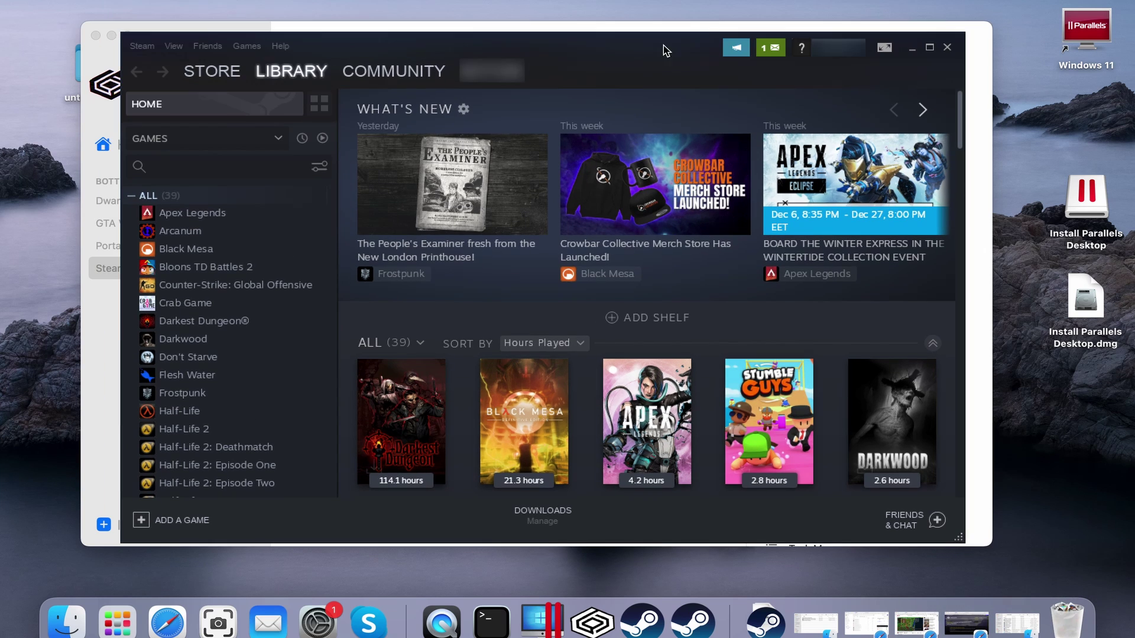
left_click(219, 84)
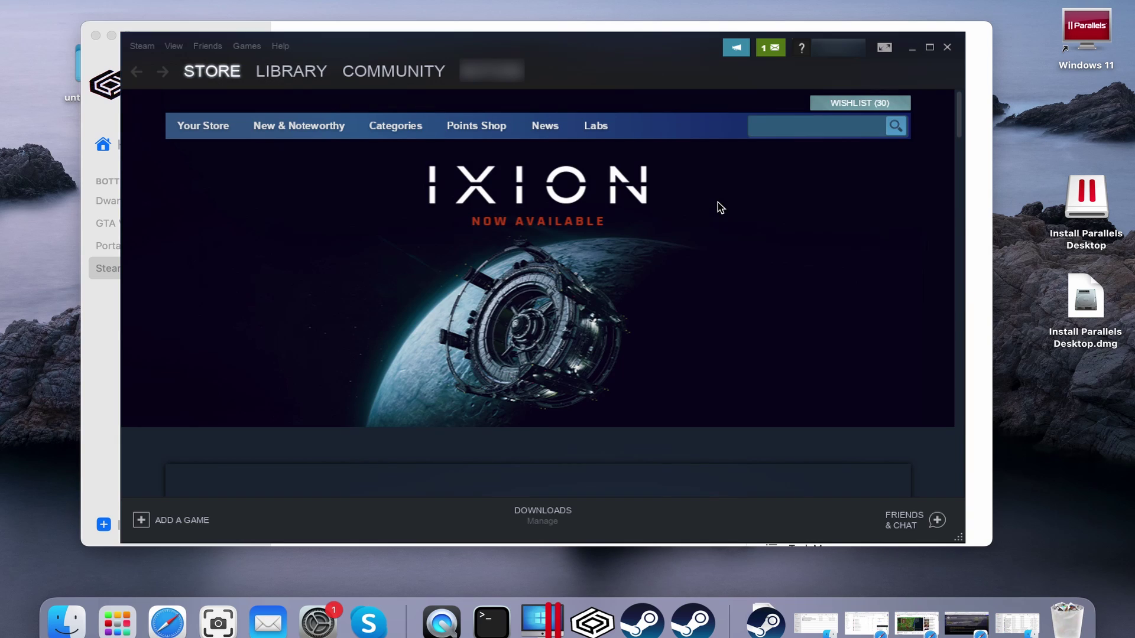
left_click(781, 129)
type("dwar")
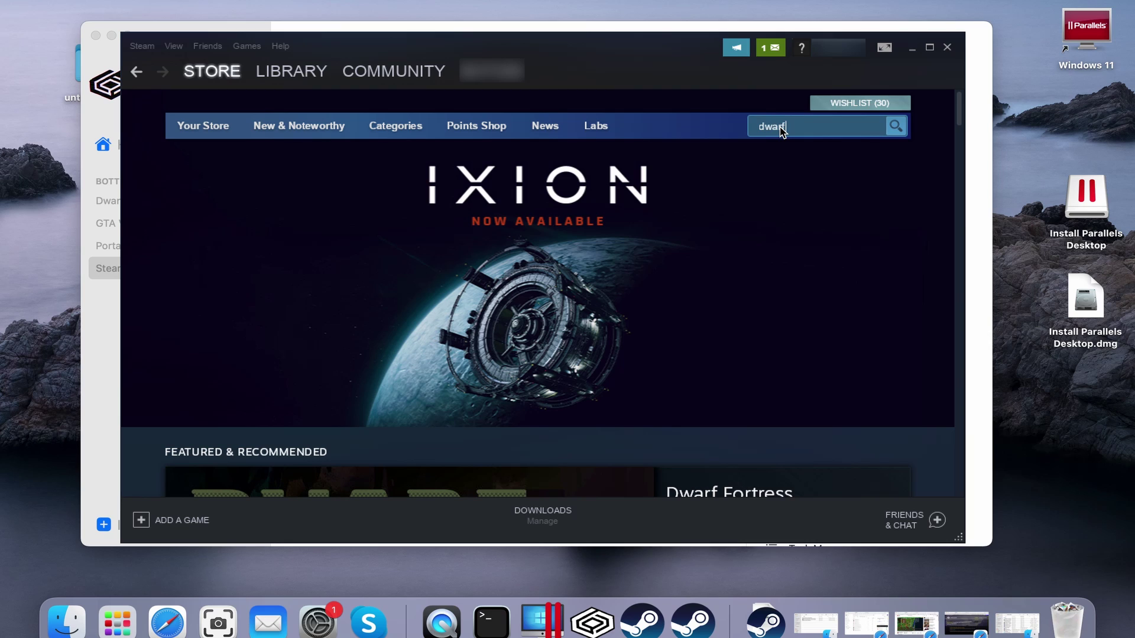
type("fortres")
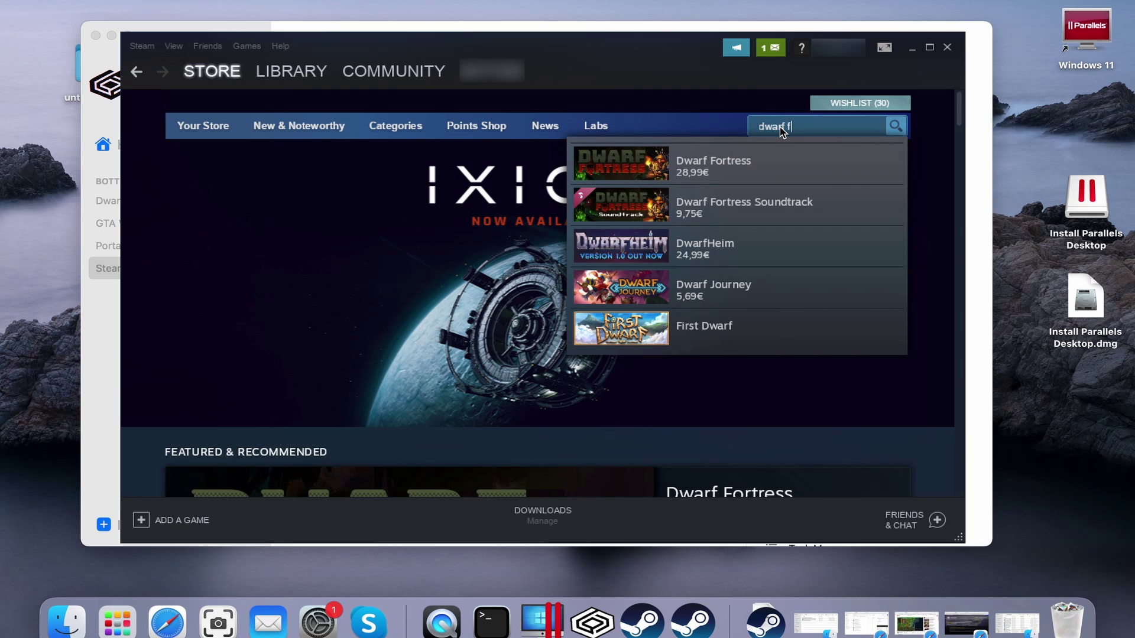
type("s")
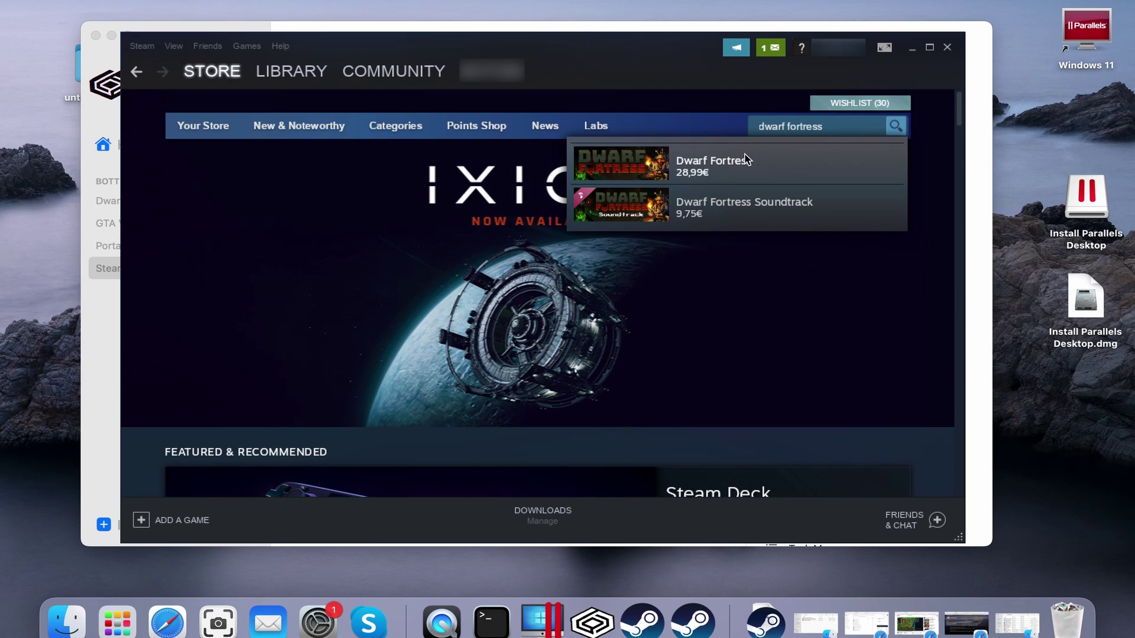
left_click(742, 175)
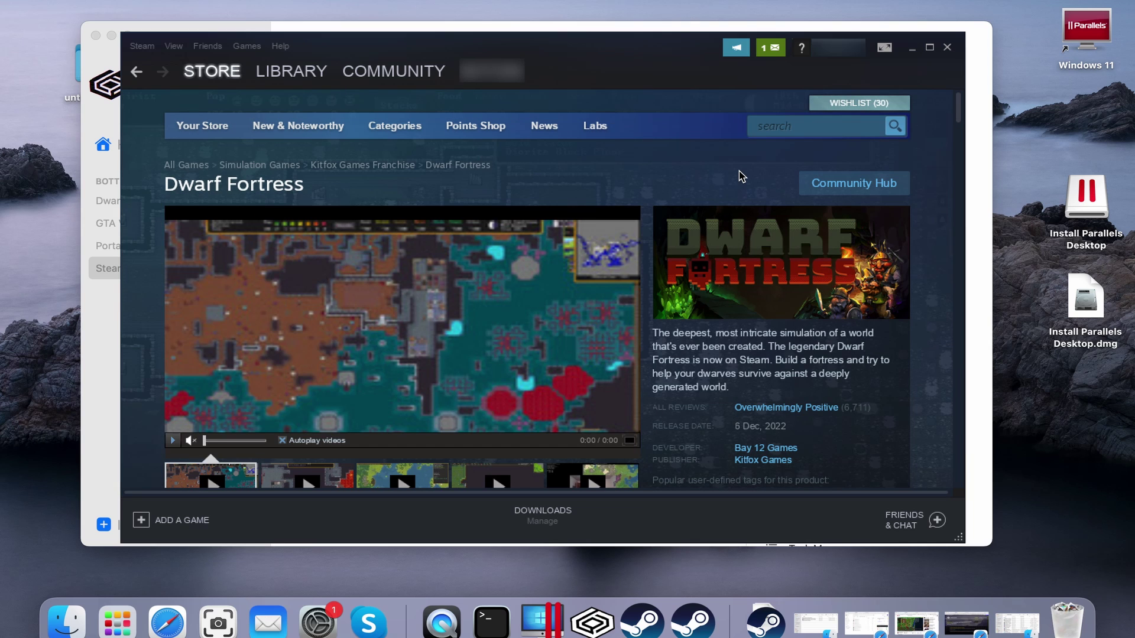
scroll(742, 175, "down", 8)
scroll(742, 174, "down", 5)
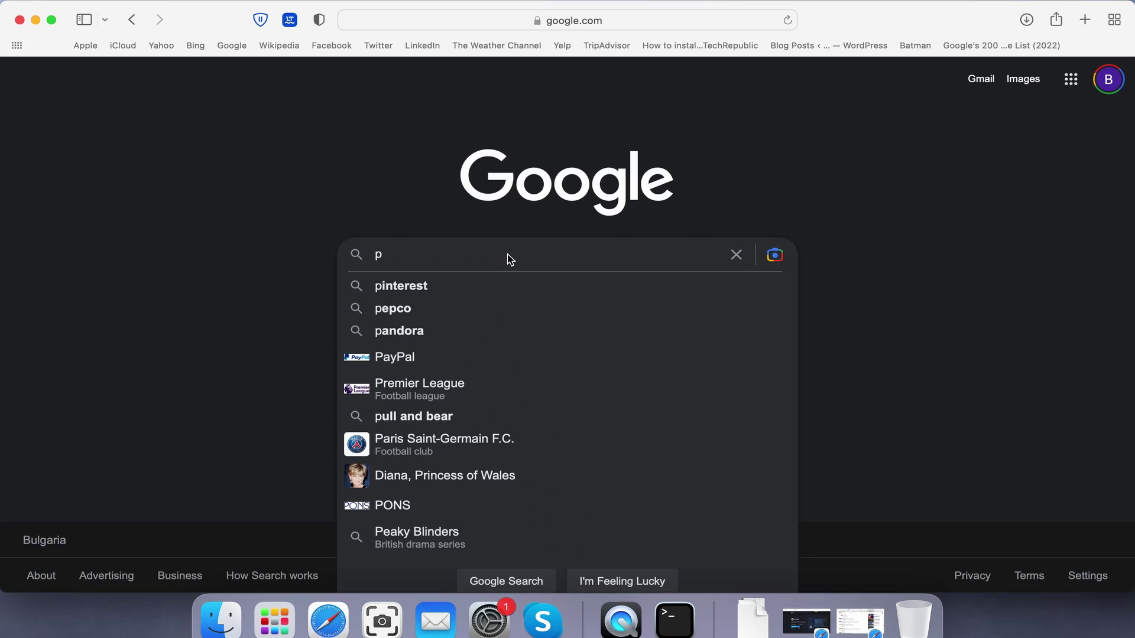
type("arallels")
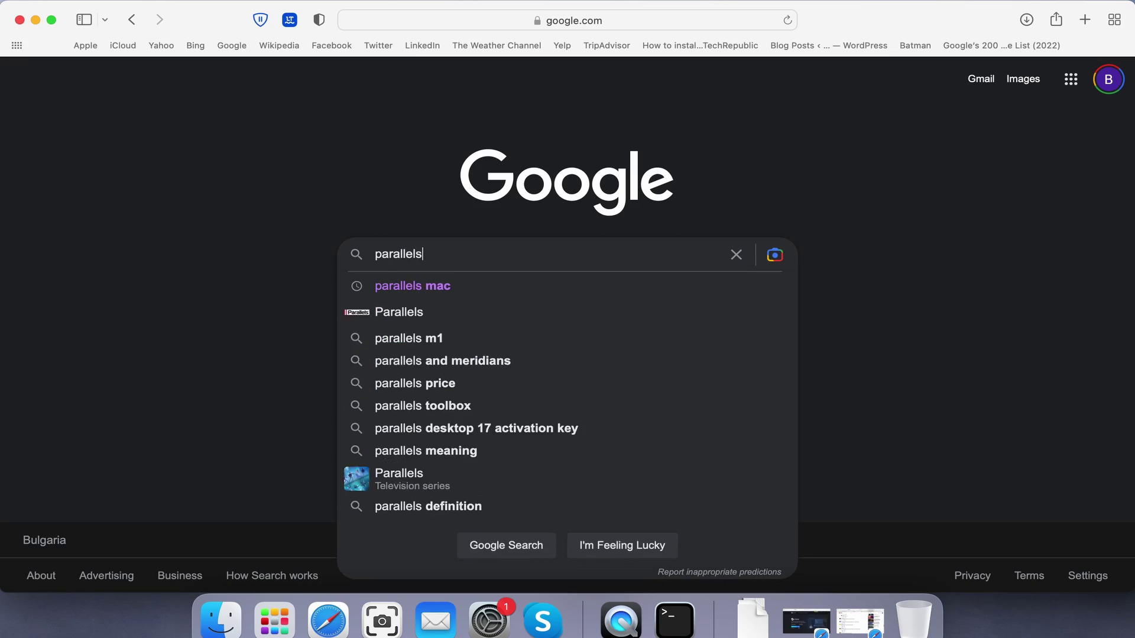
type(" mac")
Google 'parallels mac' and save the Parallels Desktop trial installer dmg to the Desktop.
key("Return")
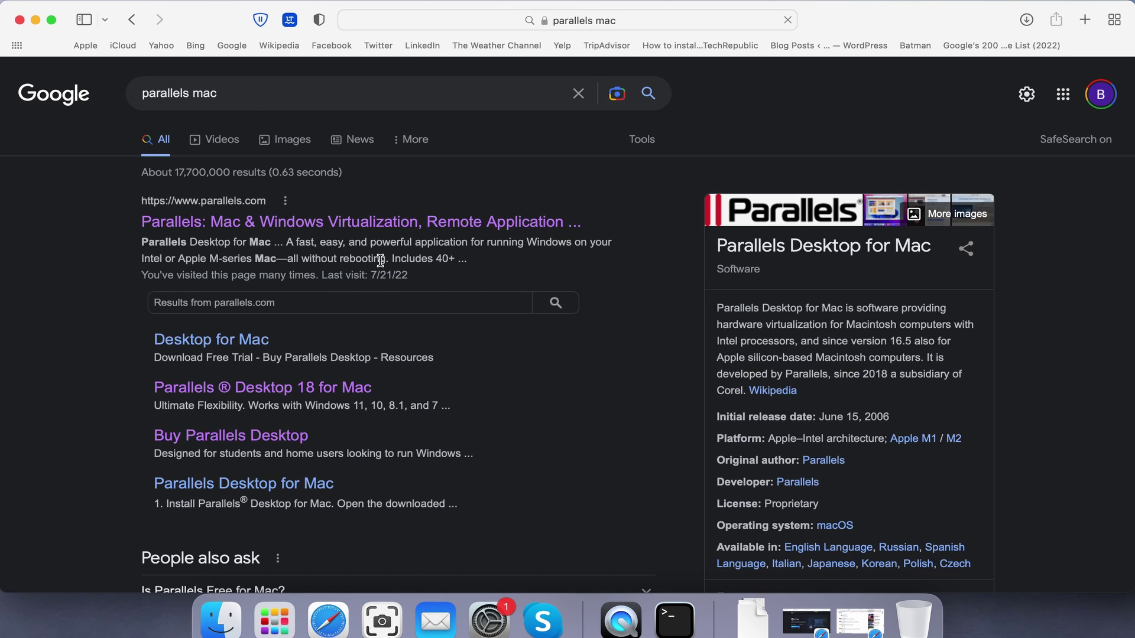
left_click(380, 223)
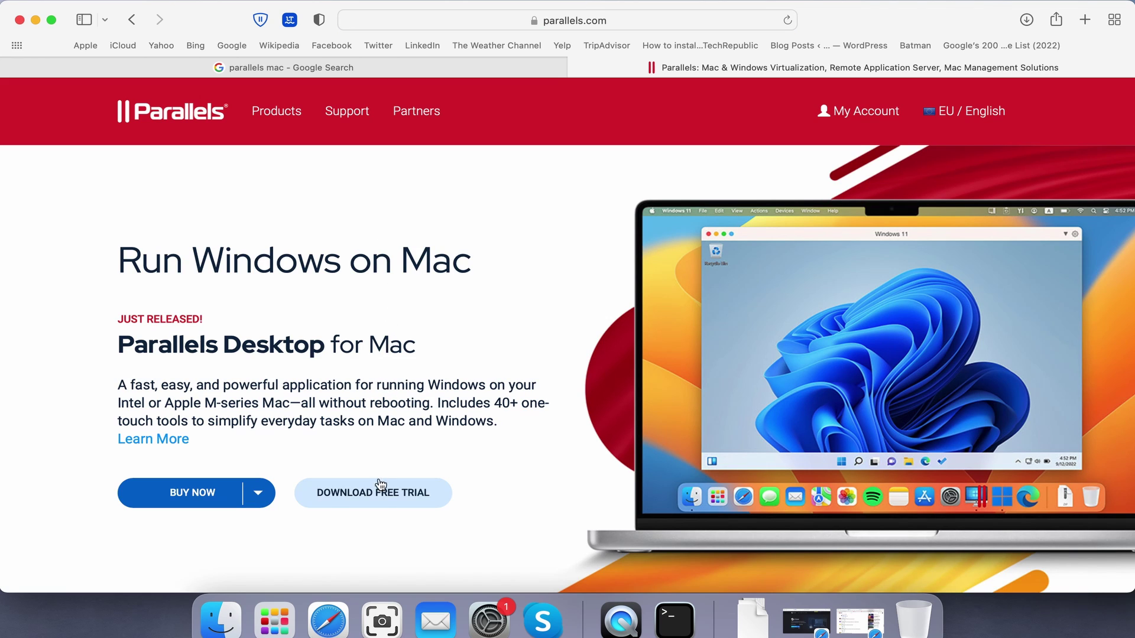
left_click(376, 499)
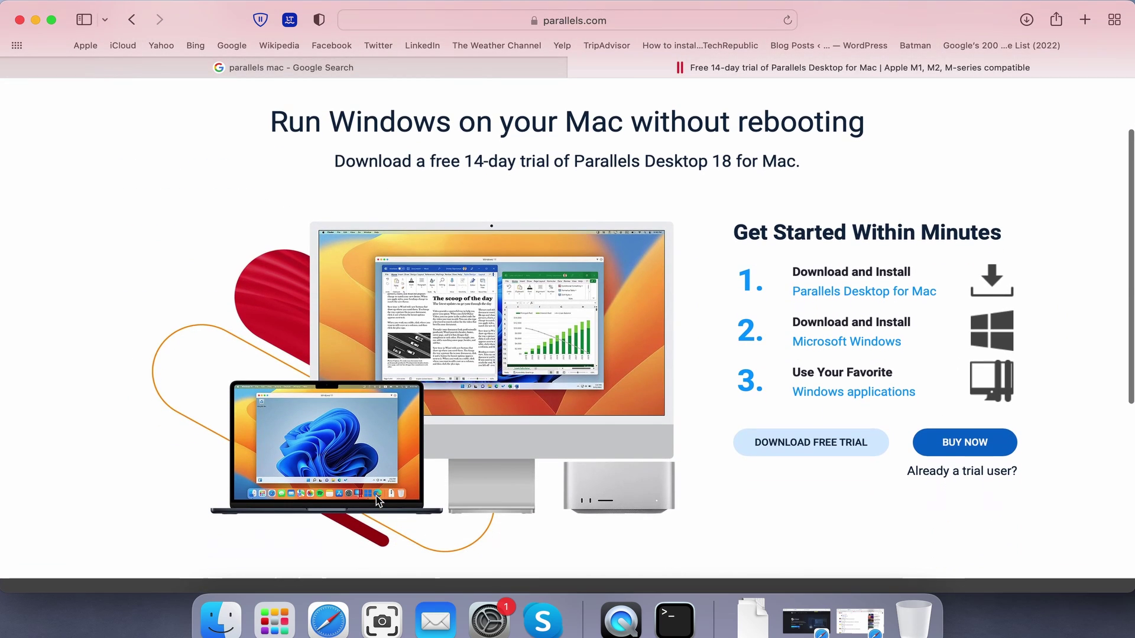
scroll(376, 496, "down", 2)
left_click(771, 417)
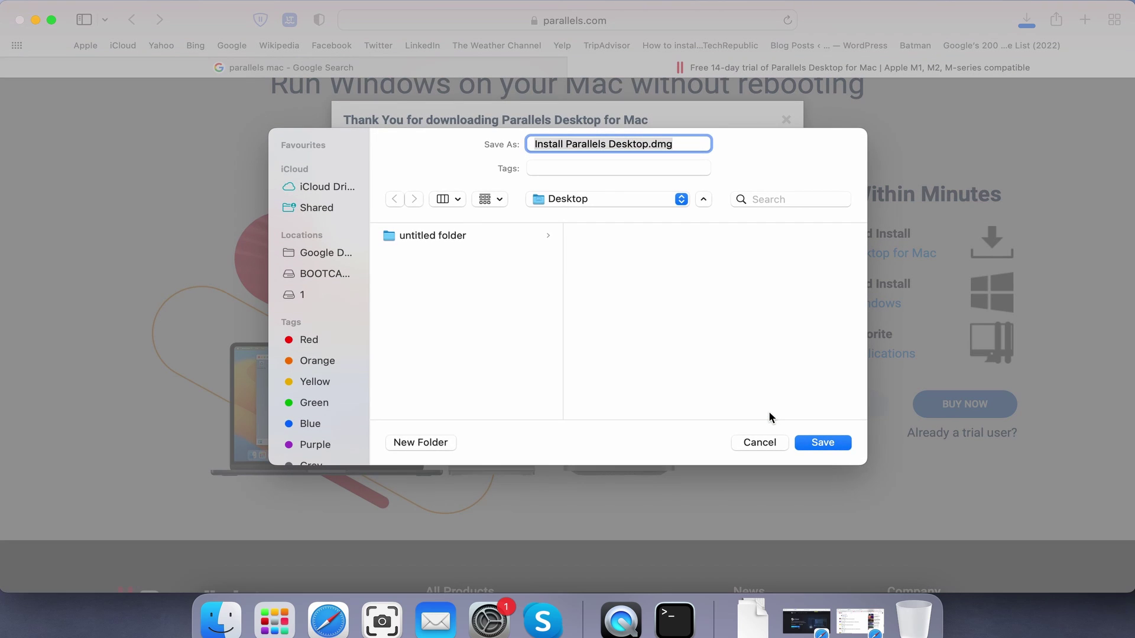
left_click(822, 442)
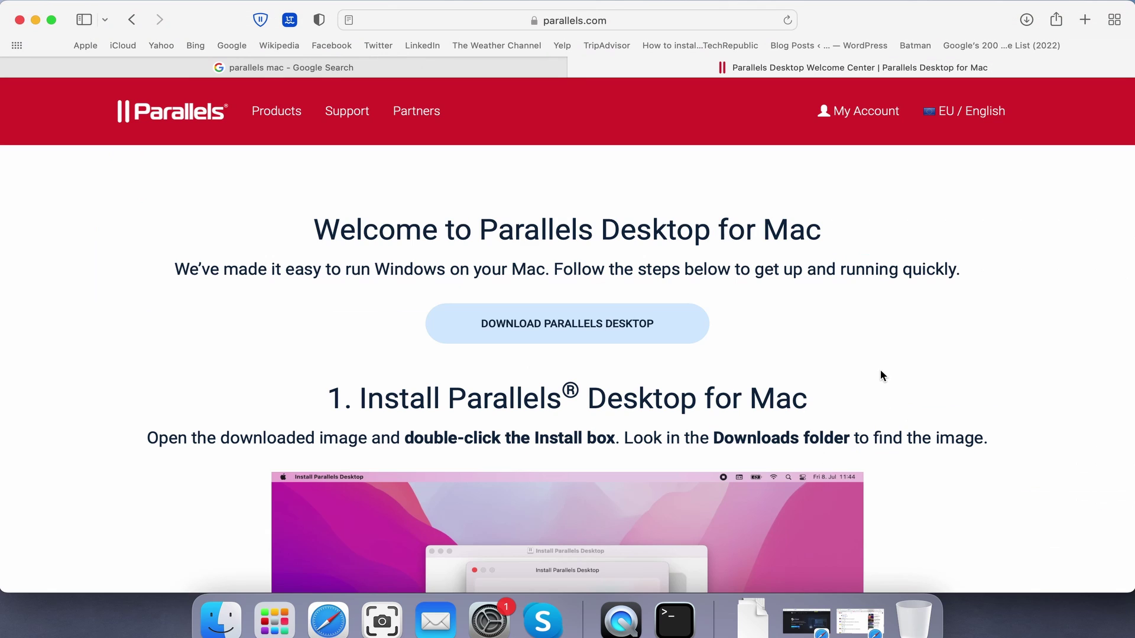
Open Install Parallels Desktop.dmg from the Desktop and launch its installer.
left_click(34, 19)
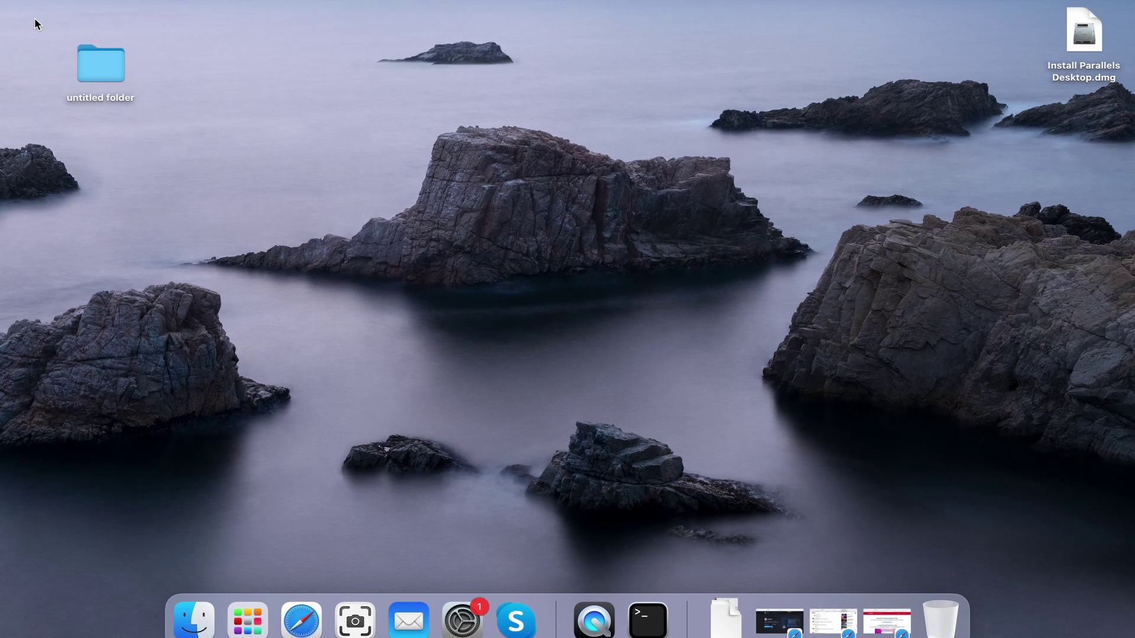
left_click_drag(1084, 34, 543, 219)
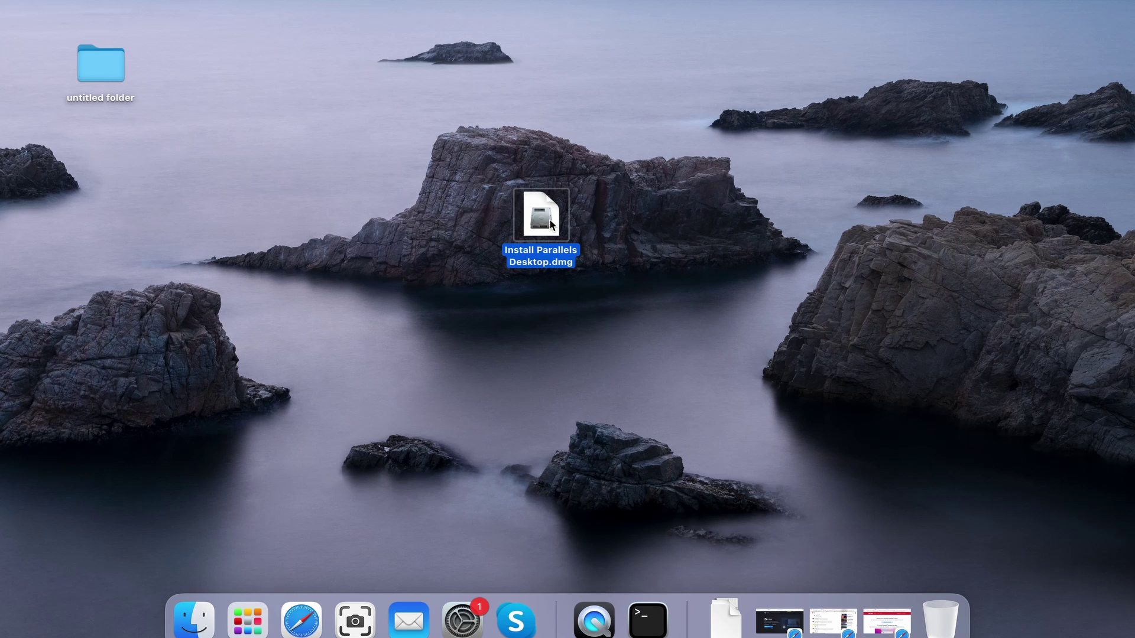
double_click(549, 220)
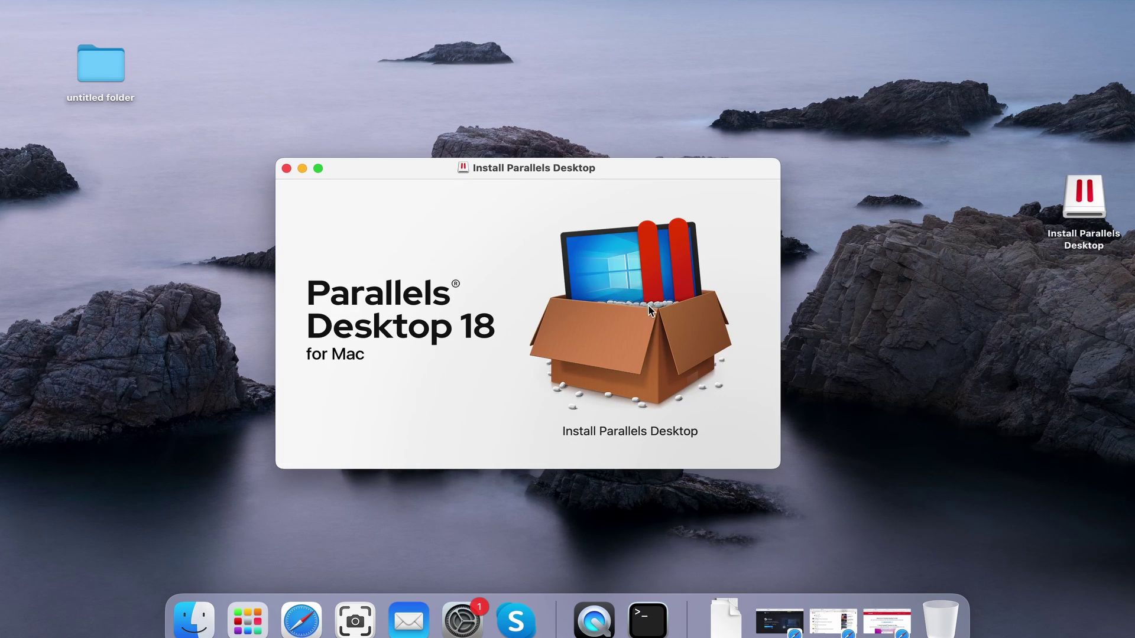
left_click(651, 311)
double_click(651, 311)
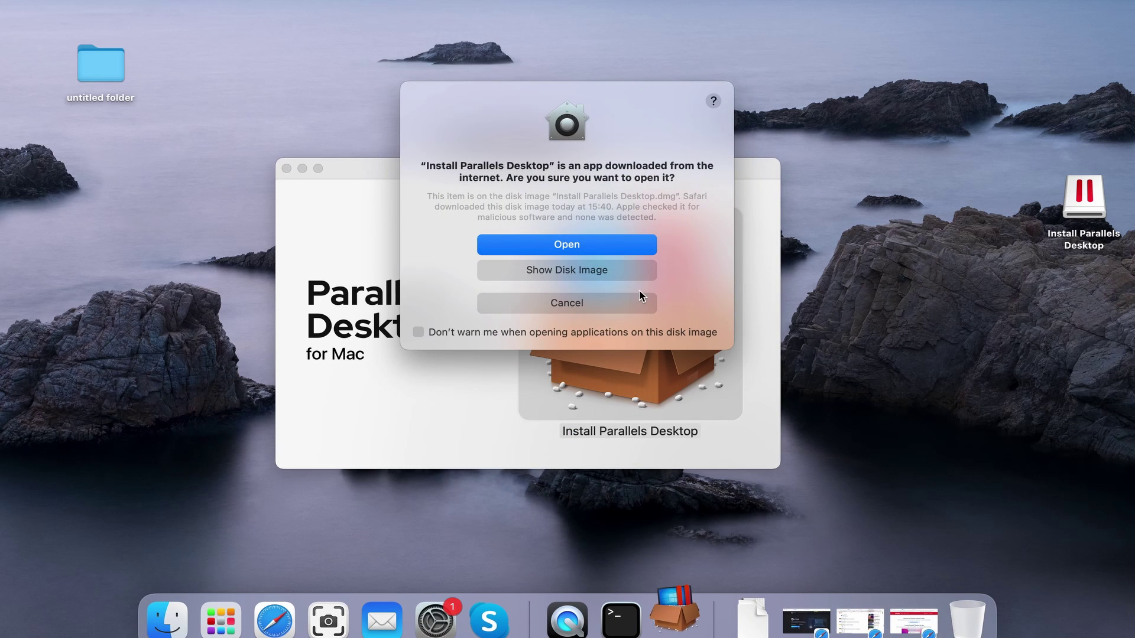
Confirm opening, accept the Parallels license, and authorise installation with the admin password.
left_click(615, 246)
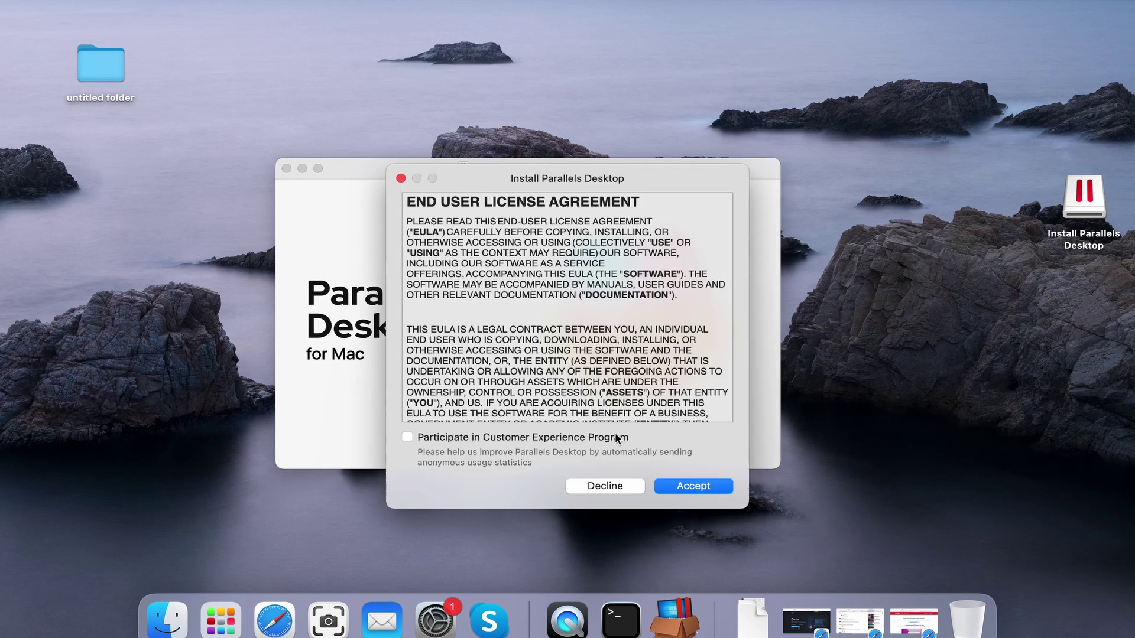
left_click(695, 487)
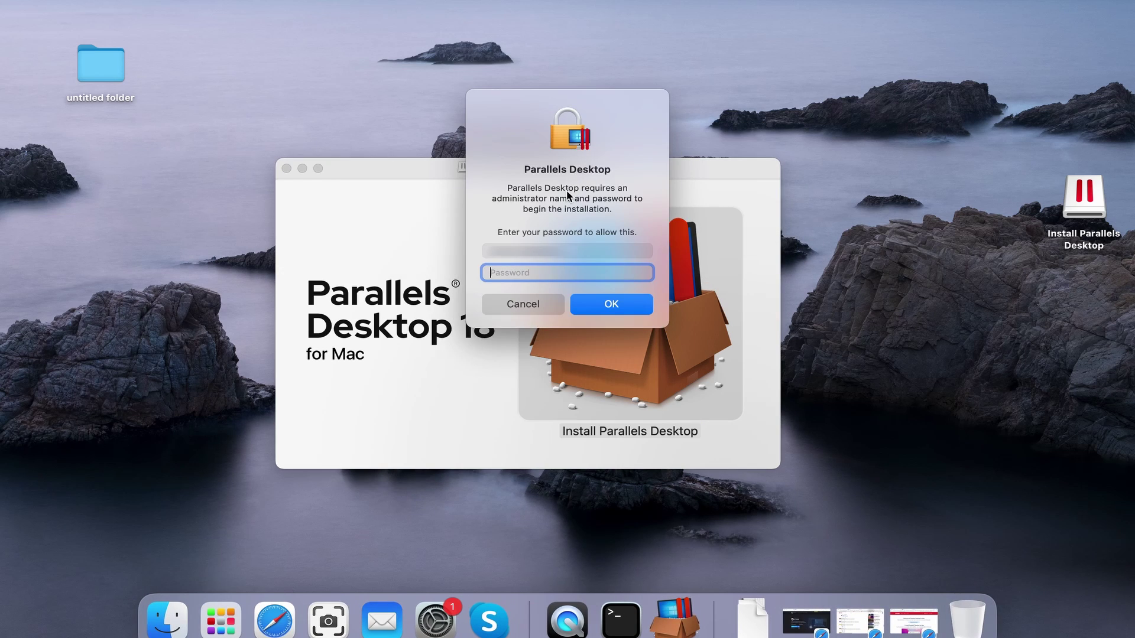
type("••••")
key("Return")
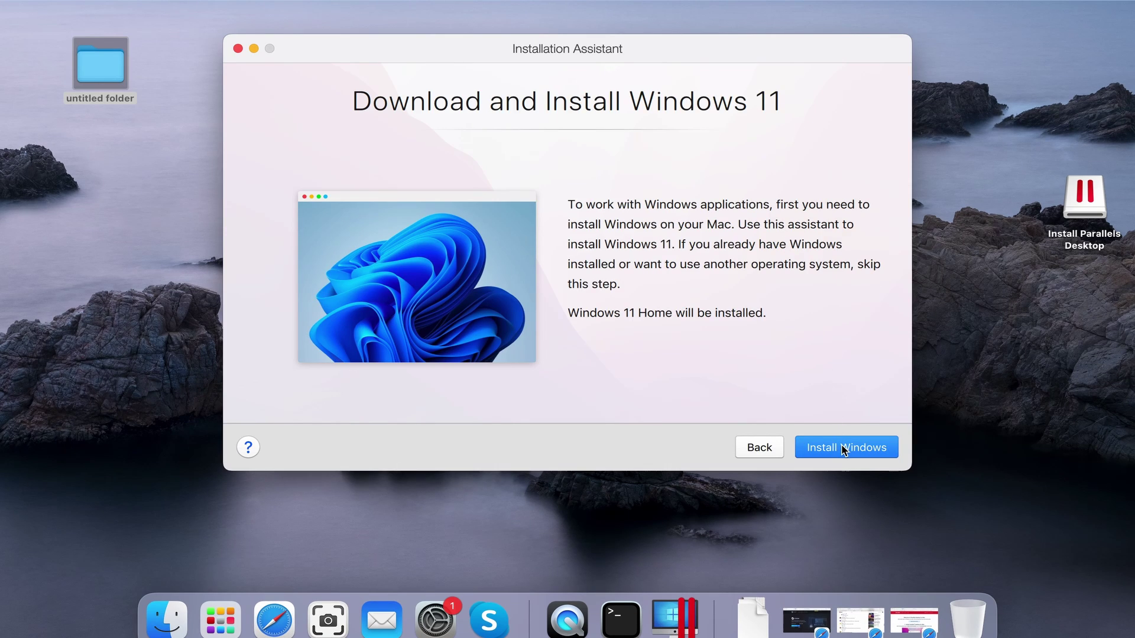
Download and install Windows 11, accept its licence, close the success page, and go full screen.
left_click(843, 447)
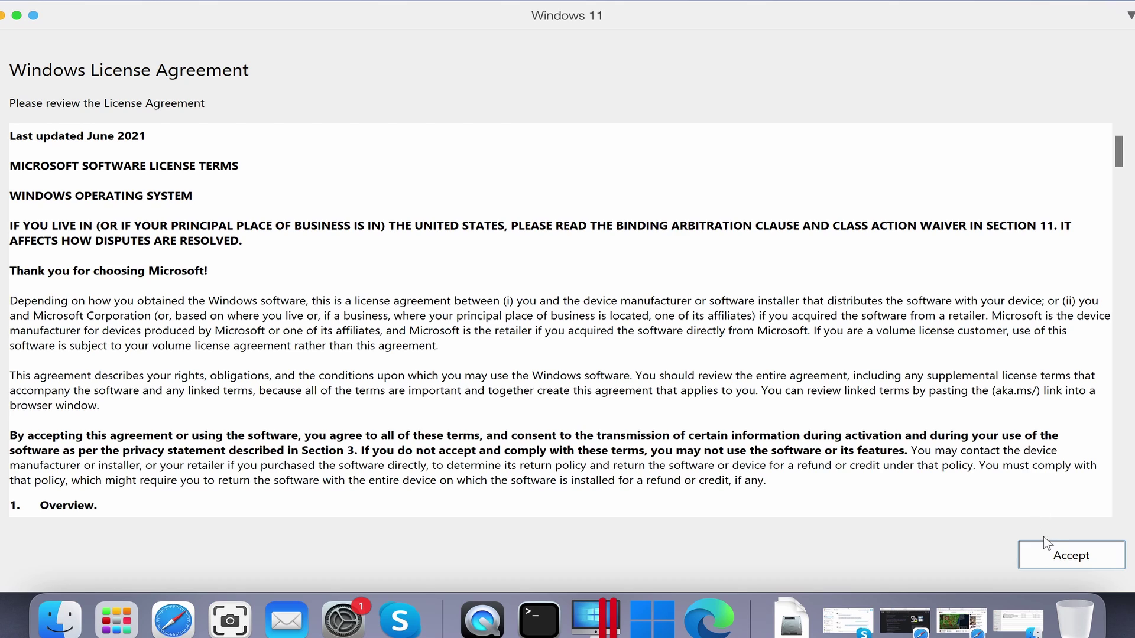
left_click(1071, 556)
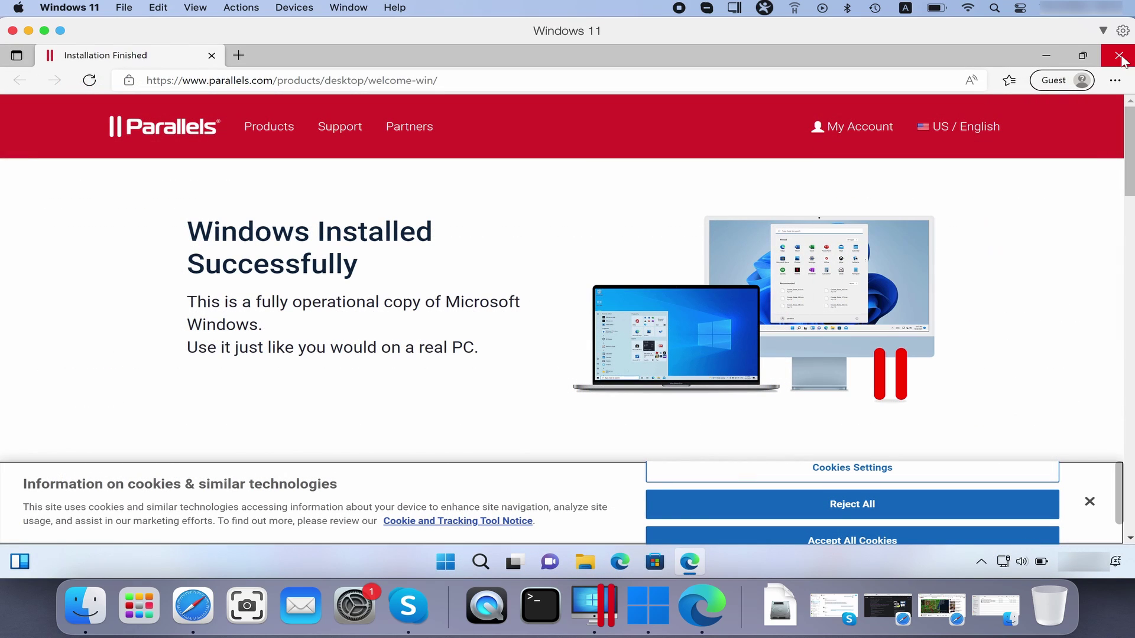
left_click(1118, 55)
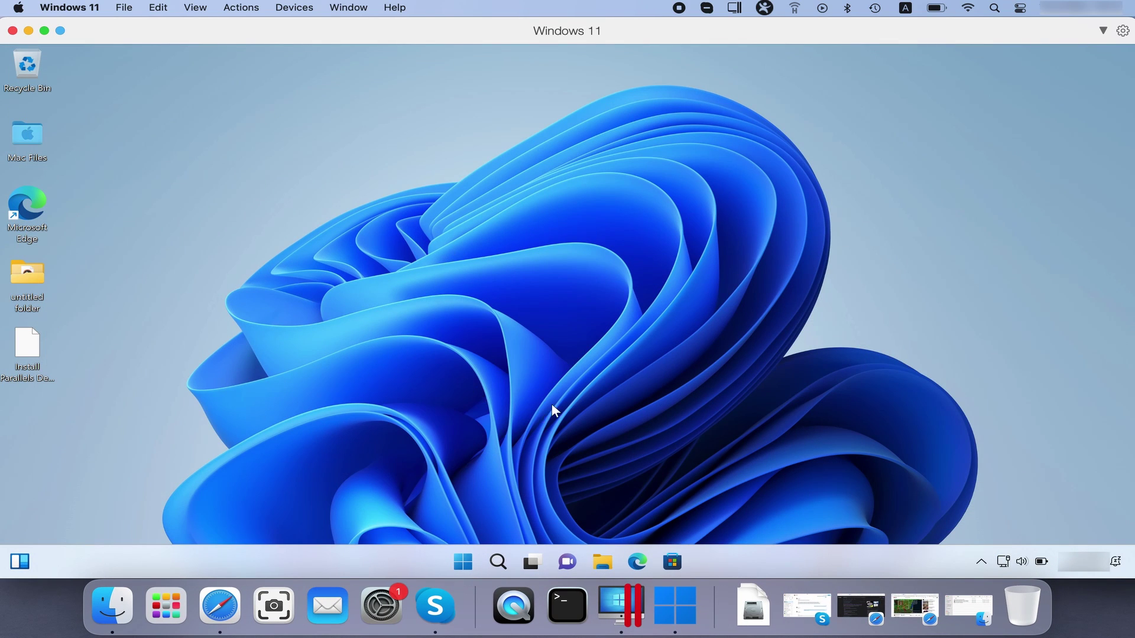
left_click(43, 30)
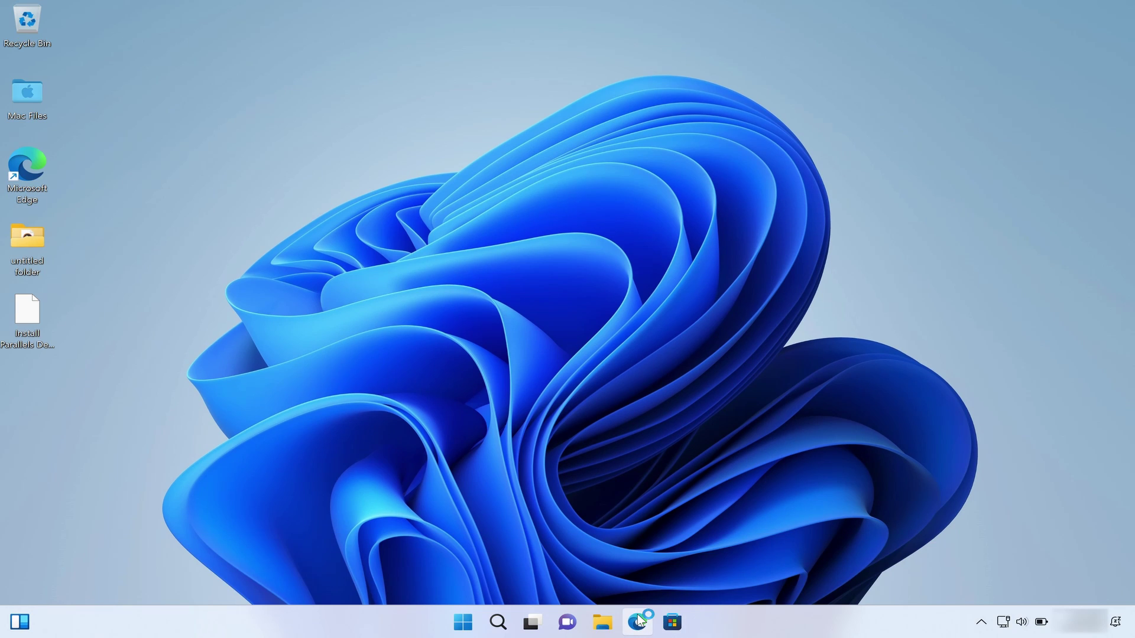
In Windows Edge, download SteamSetup.exe from the Steam site and run it, approving UAC.
left_click(638, 623)
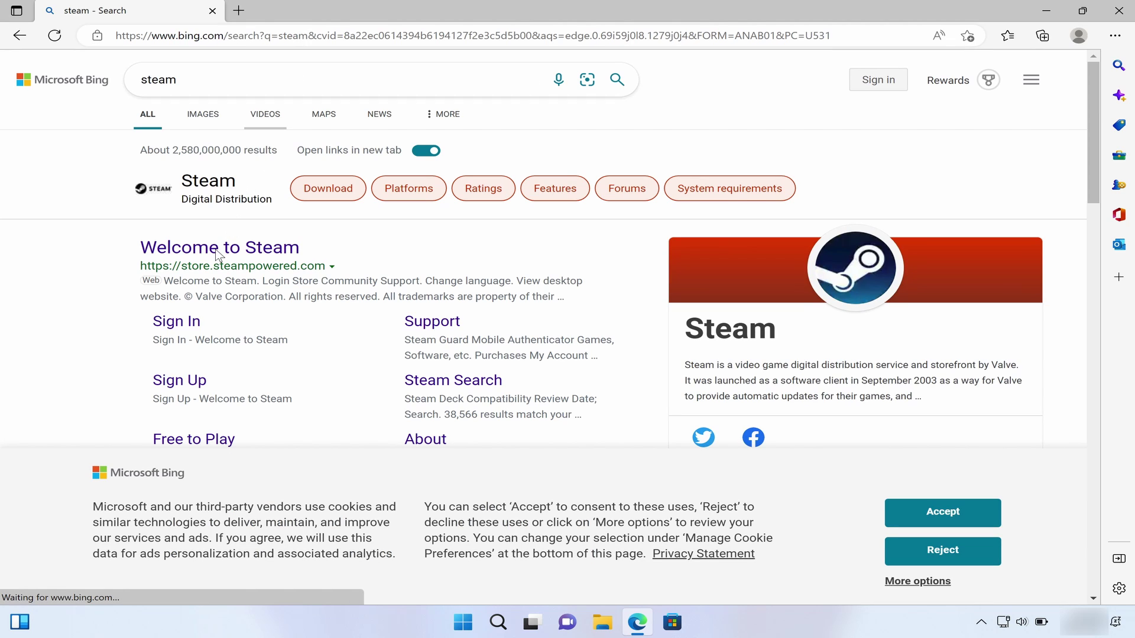
left_click(218, 254)
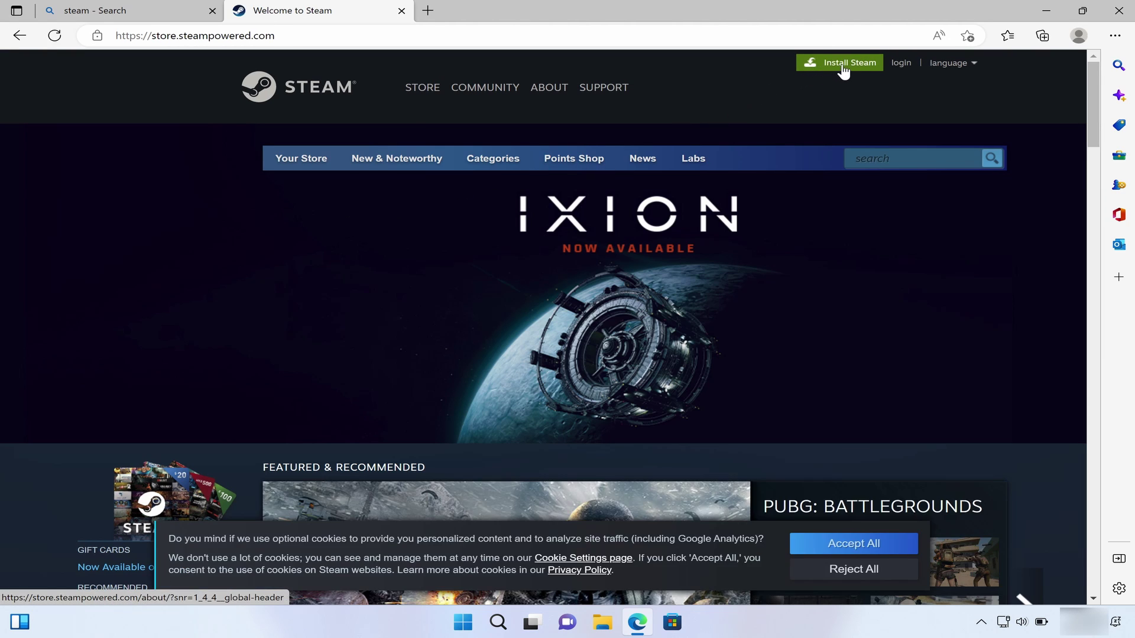
left_click(844, 66)
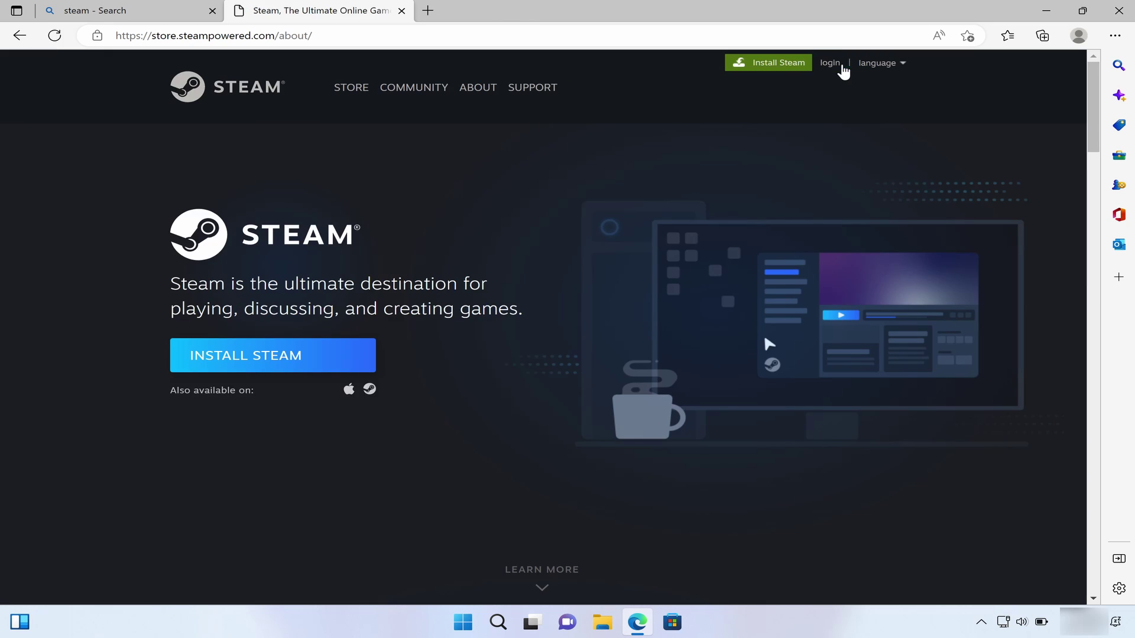
left_click(304, 357)
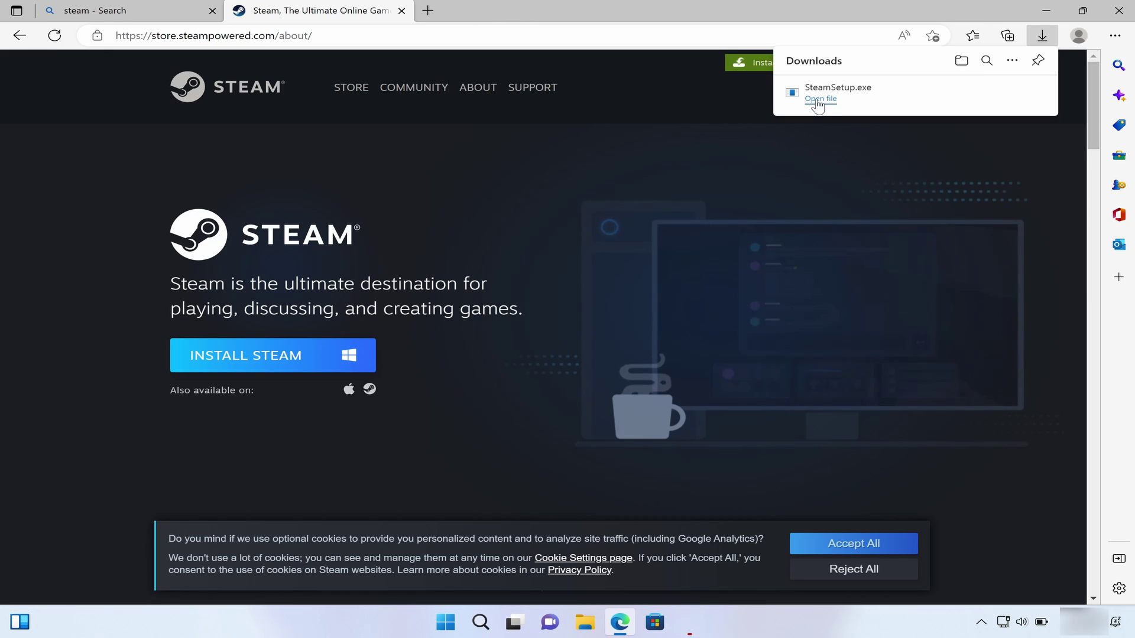
left_click(818, 99)
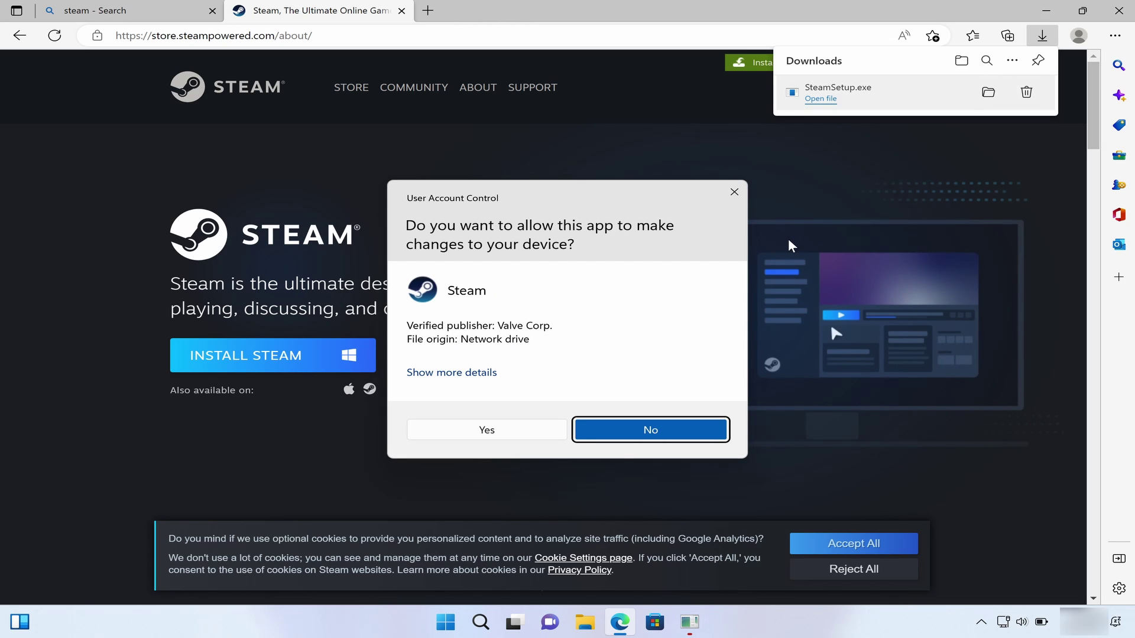
left_click(497, 429)
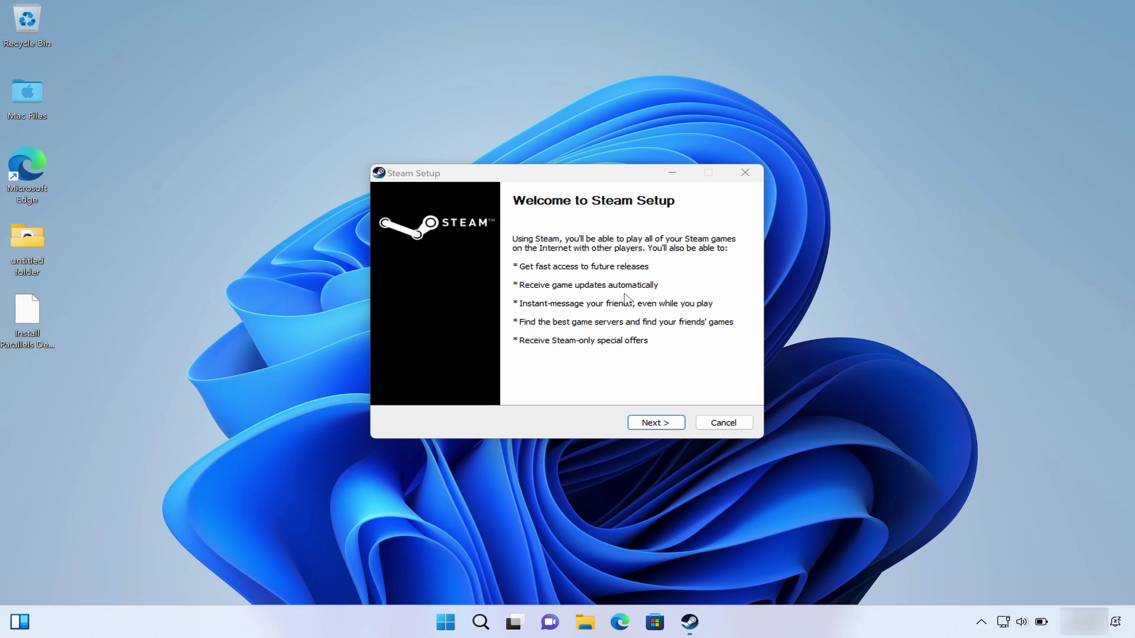
Run Steam Setup in English to the default Program Files folder, finishing with Run Steam checked.
left_click(655, 423)
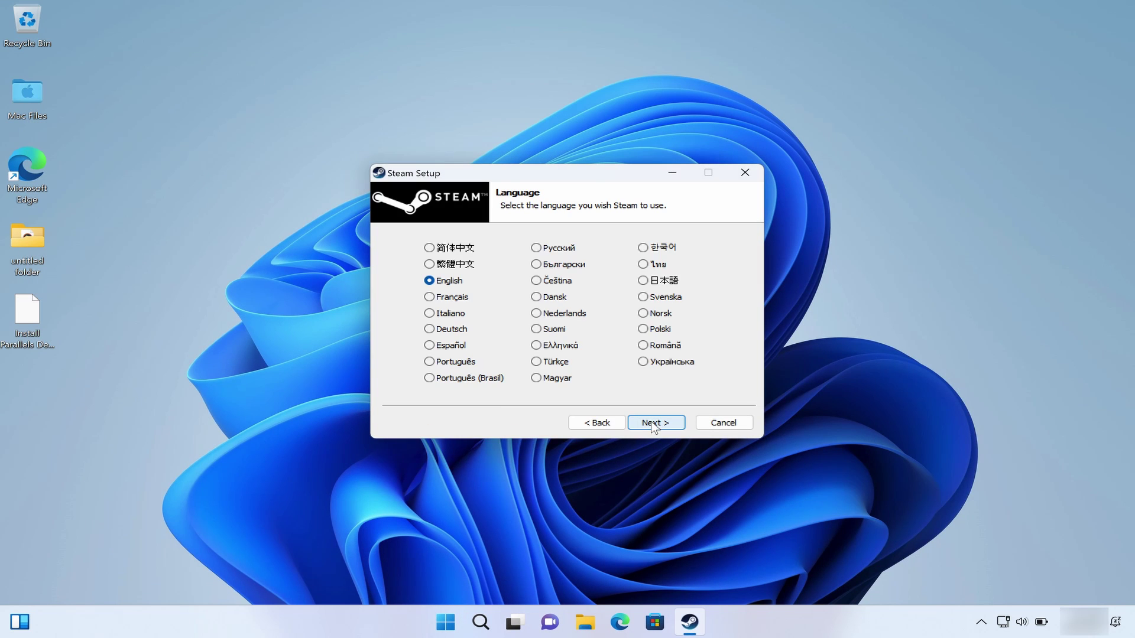
left_click(655, 422)
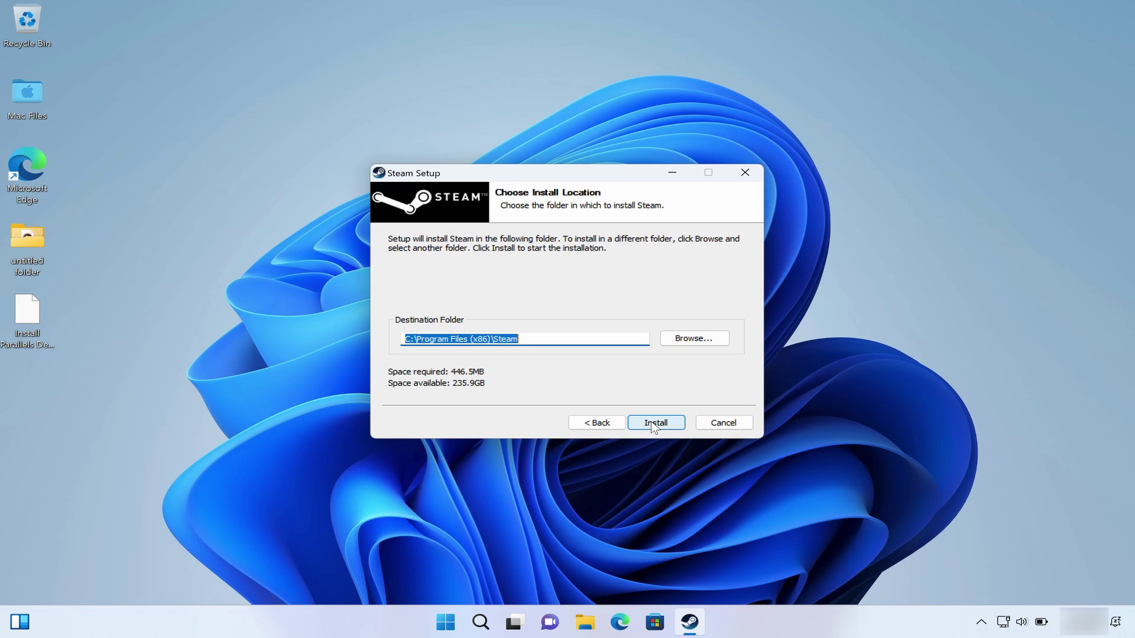
left_click(655, 422)
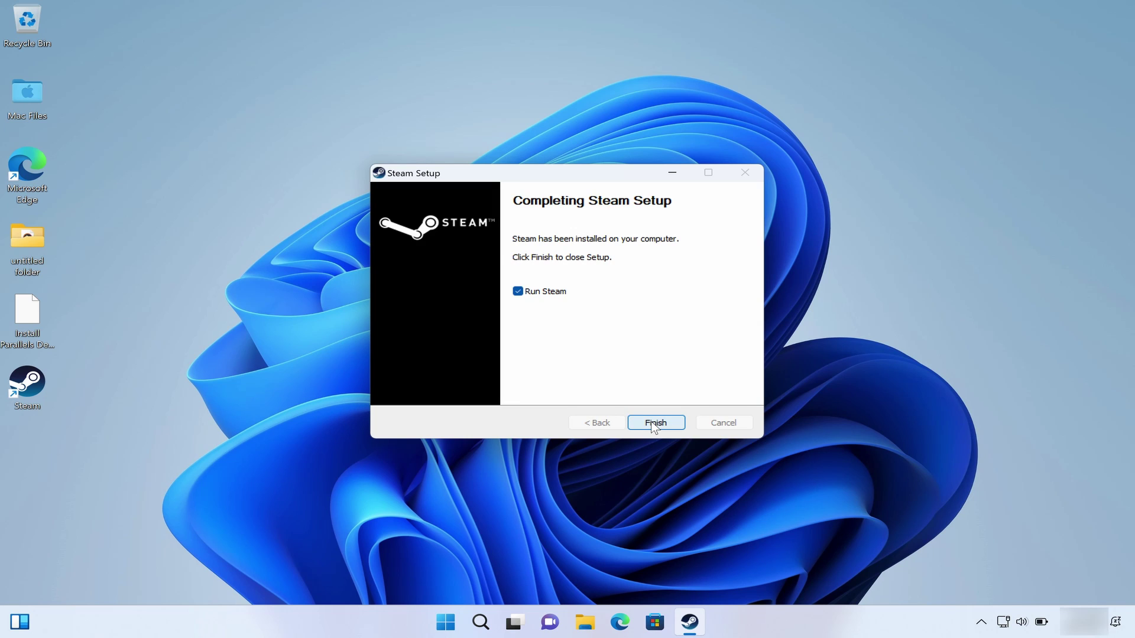
left_click(655, 423)
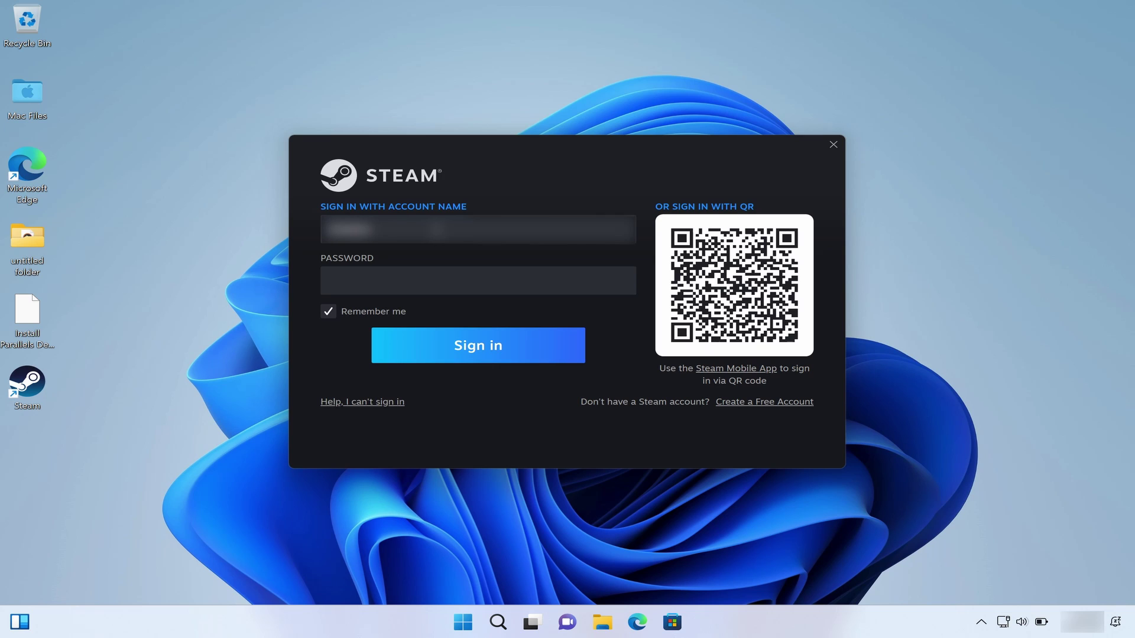
Sign in to Steam on Windows 11, then search the Steam store for 'dwarf fortress'.
key("Tab")
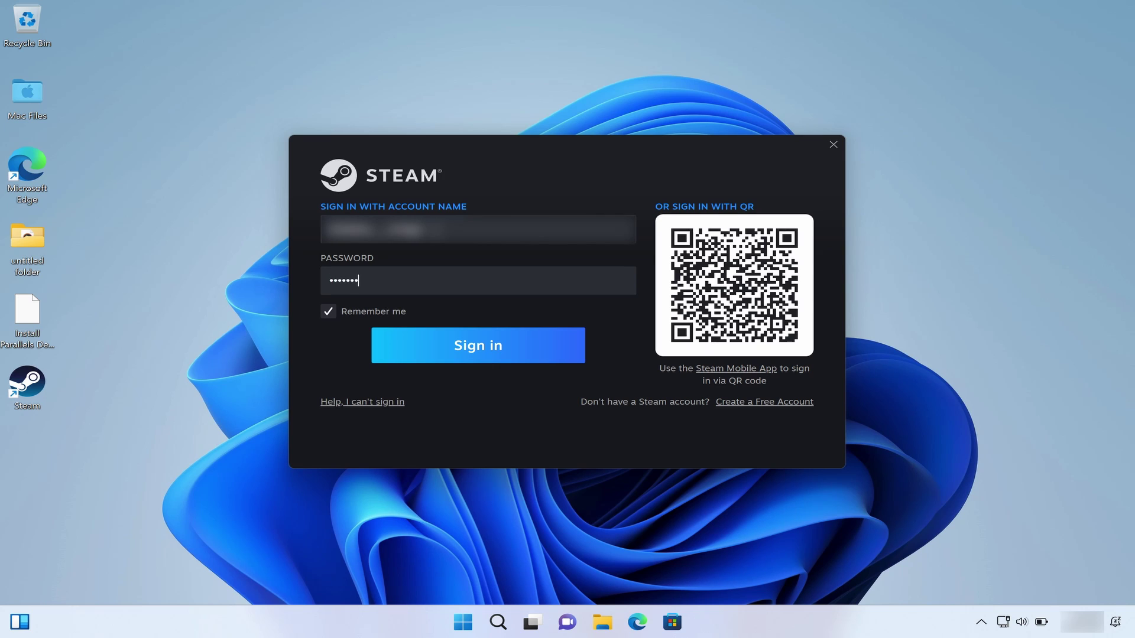
key("Return")
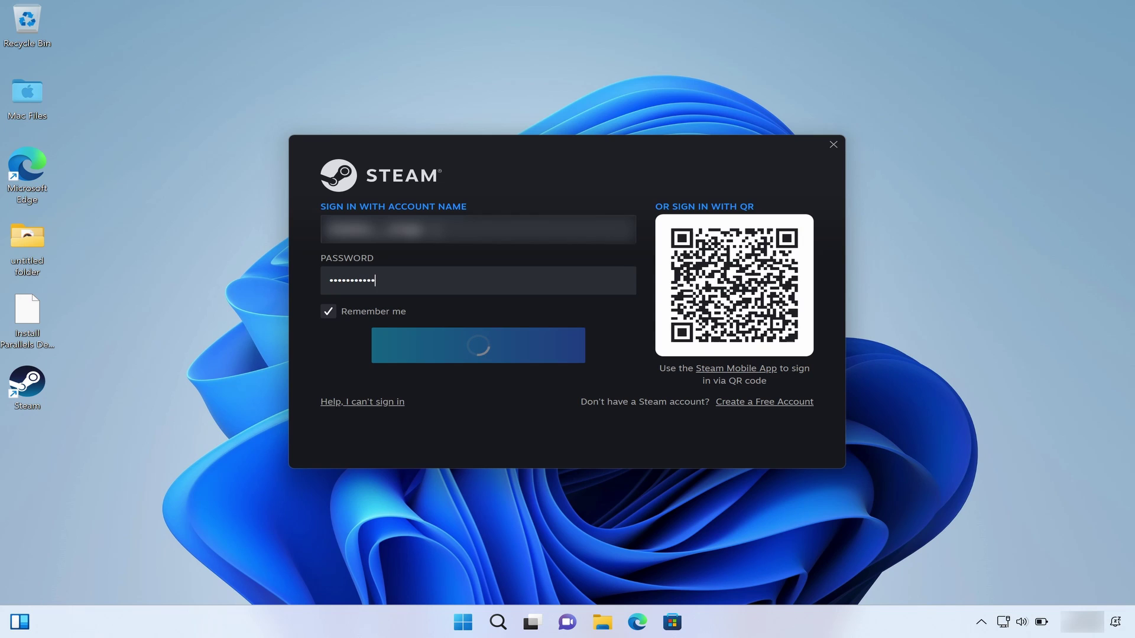
type("XXXXX")
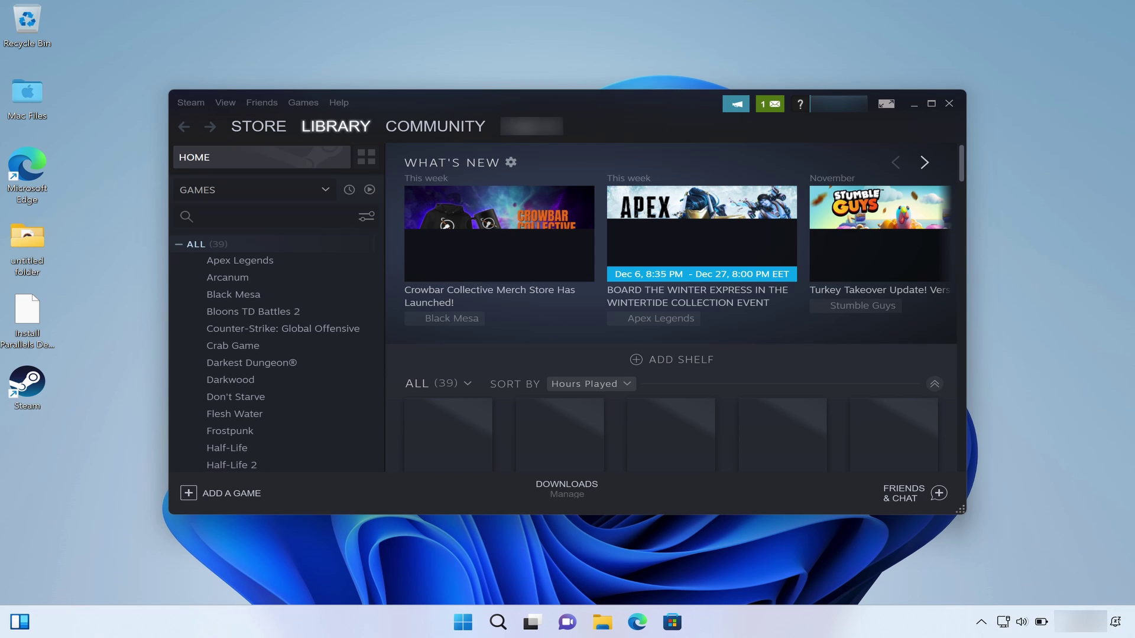
left_click(255, 125)
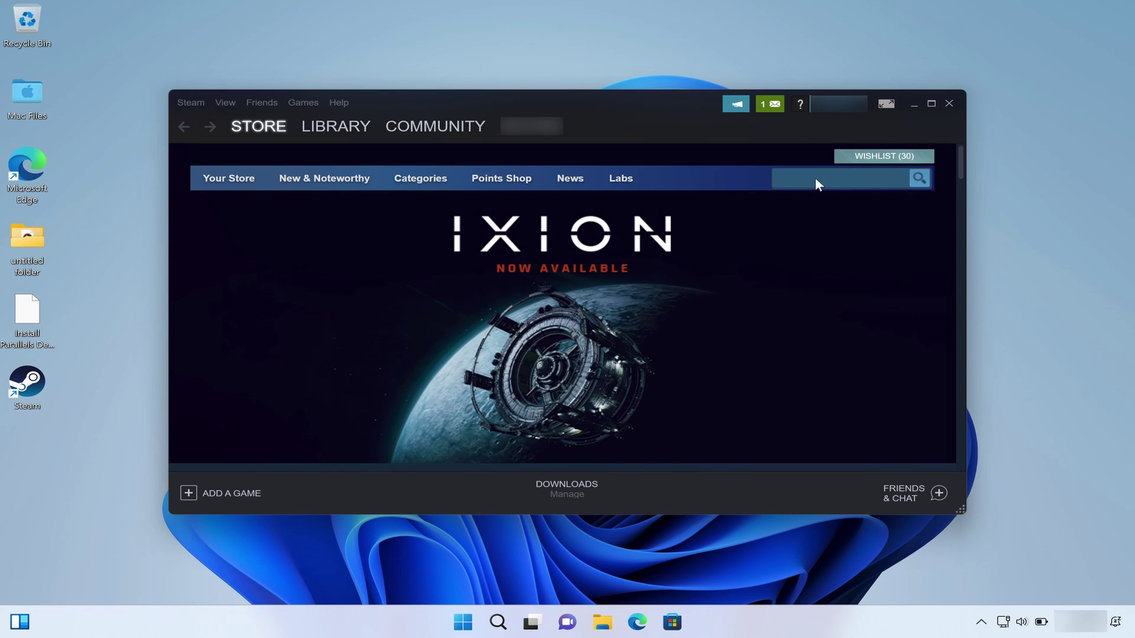
left_click(815, 178)
type("dwarf fortress")
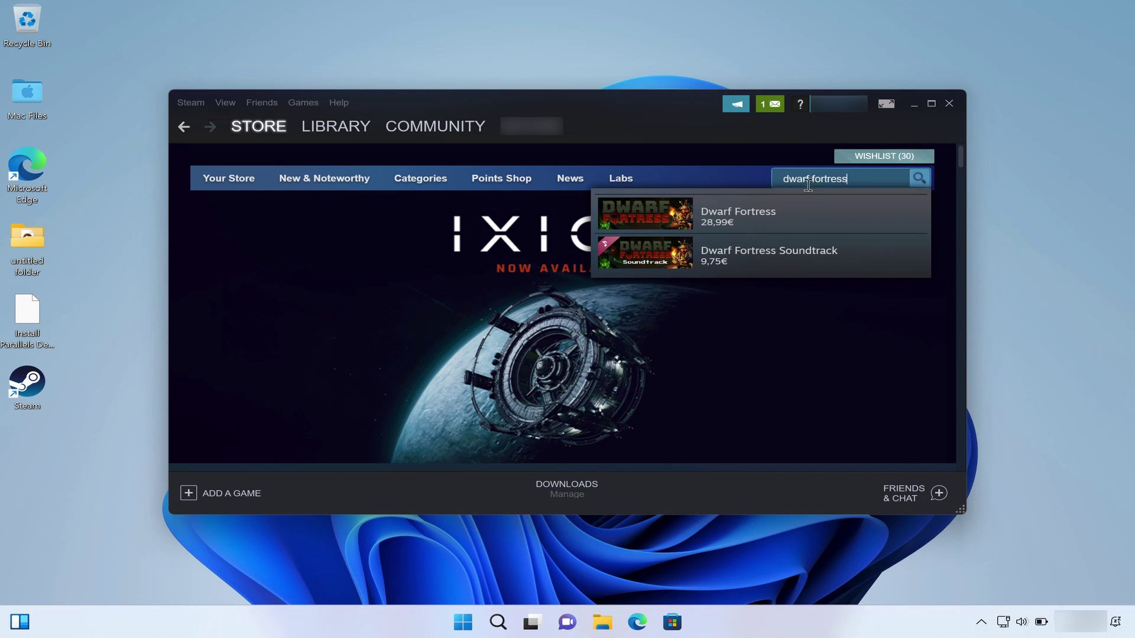